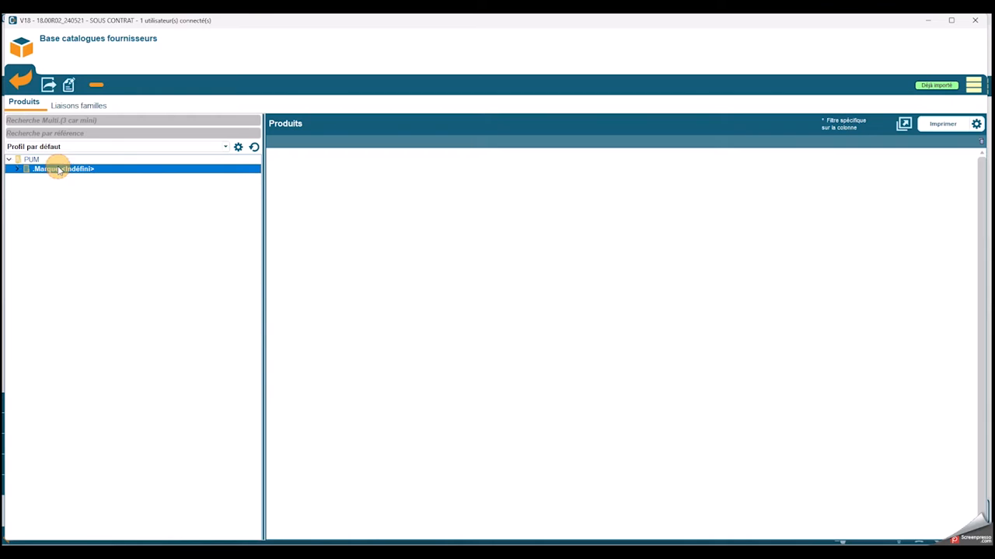
Step: Expand the PUM catalogue through ASSAINISSEMENT EU / EP and RESEAUX LISSES EU / EP to view the RACCORDS PVC LISSES products
double_click(63, 178)
double_click(66, 187)
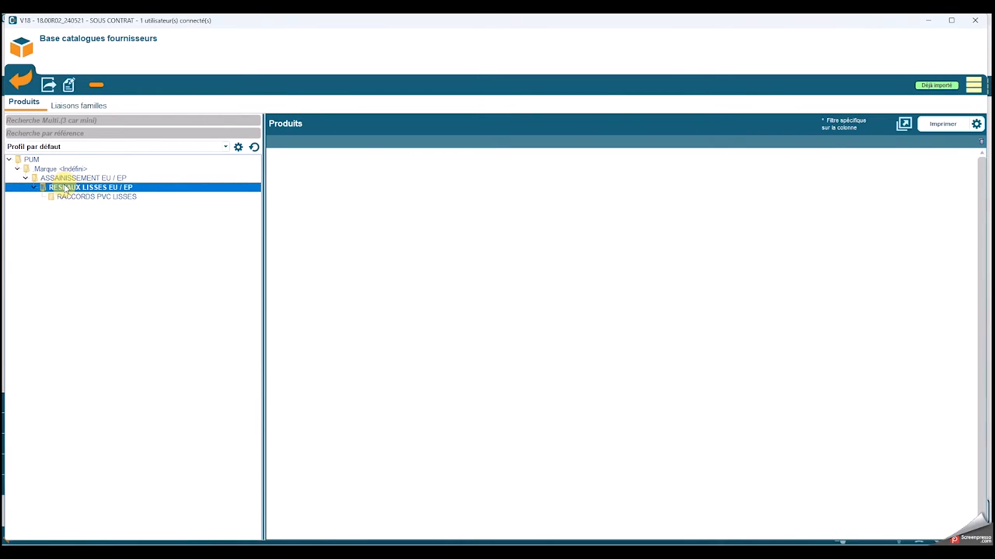
double_click(68, 196)
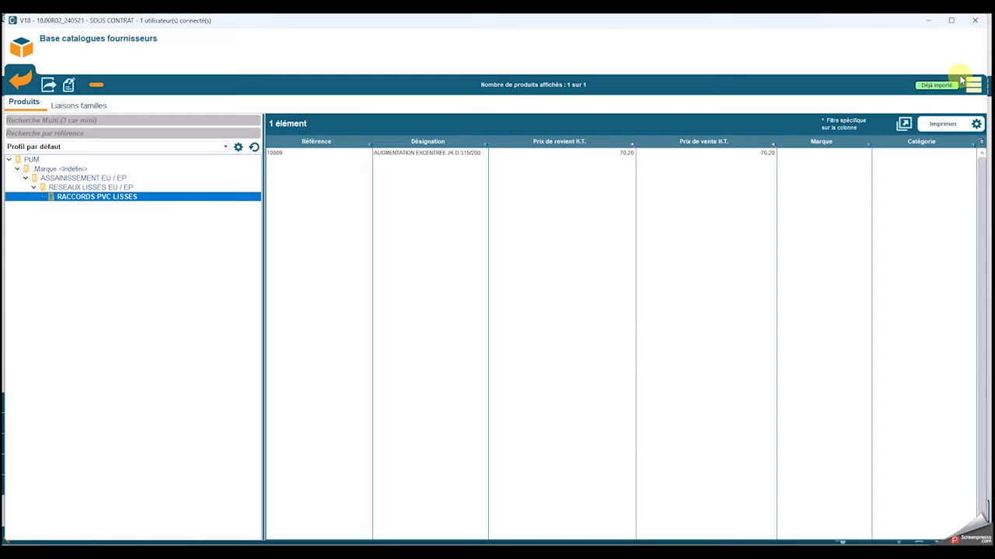
Step: Start a PUM price list import and select CATALOG_202367.csv from the Téléchargements folder as its source file
left_click(973, 83)
left_click(893, 83)
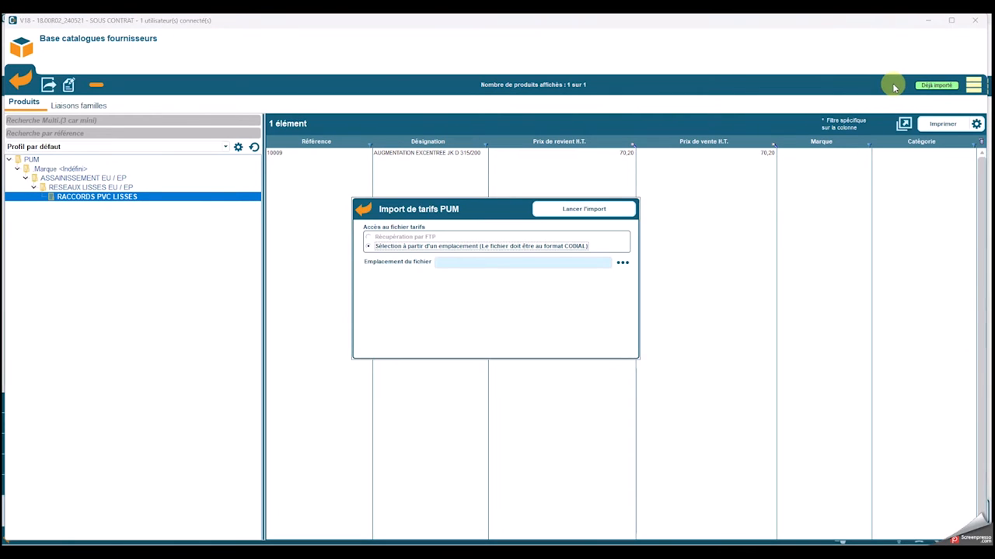
left_click(619, 264)
scroll(491, 350, "up", 2)
scroll(466, 342, "up", 2)
left_click(435, 351)
left_click(612, 295)
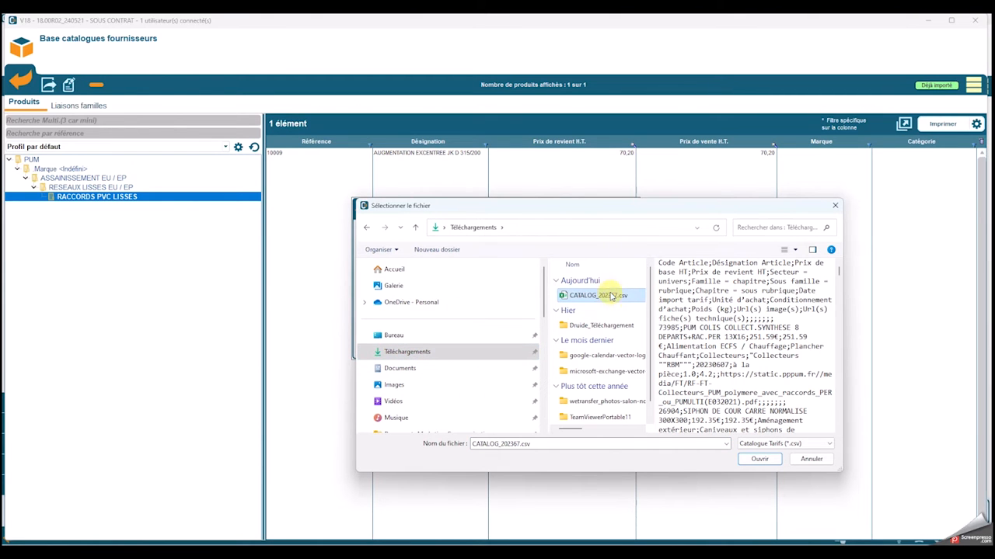
left_click(758, 459)
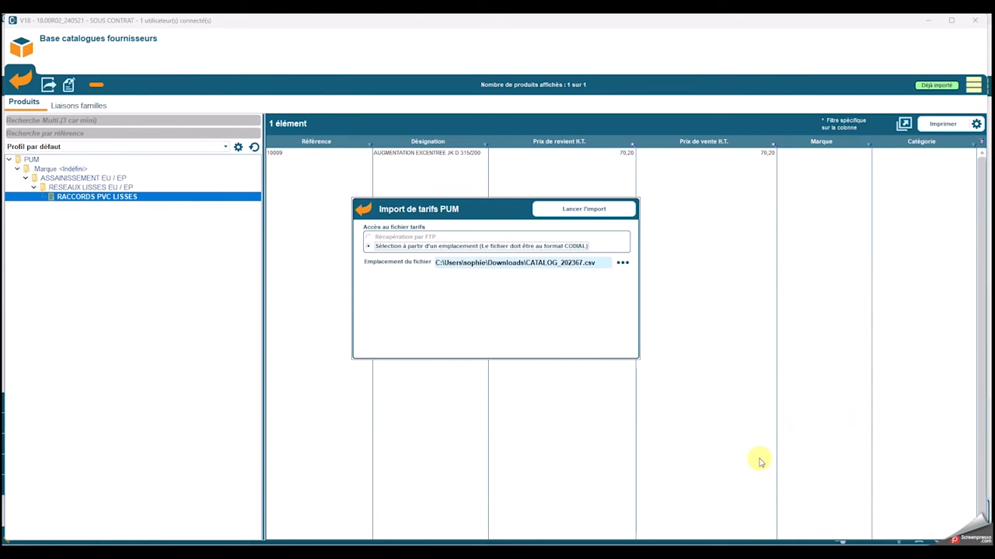
Step: Run the price import, accepting the update of article purchase prices from the catalogue, and review the report to its end
left_click(590, 211)
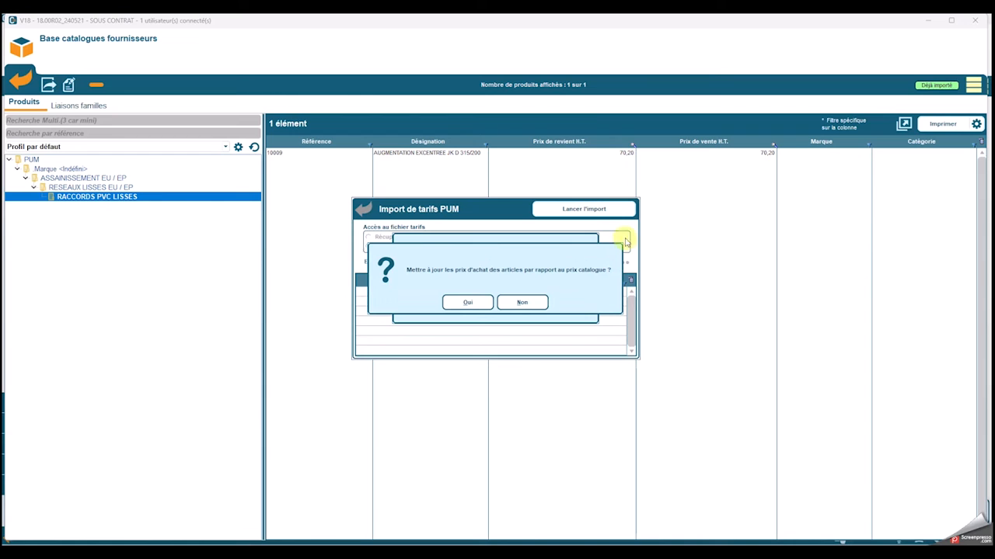
left_click(469, 305)
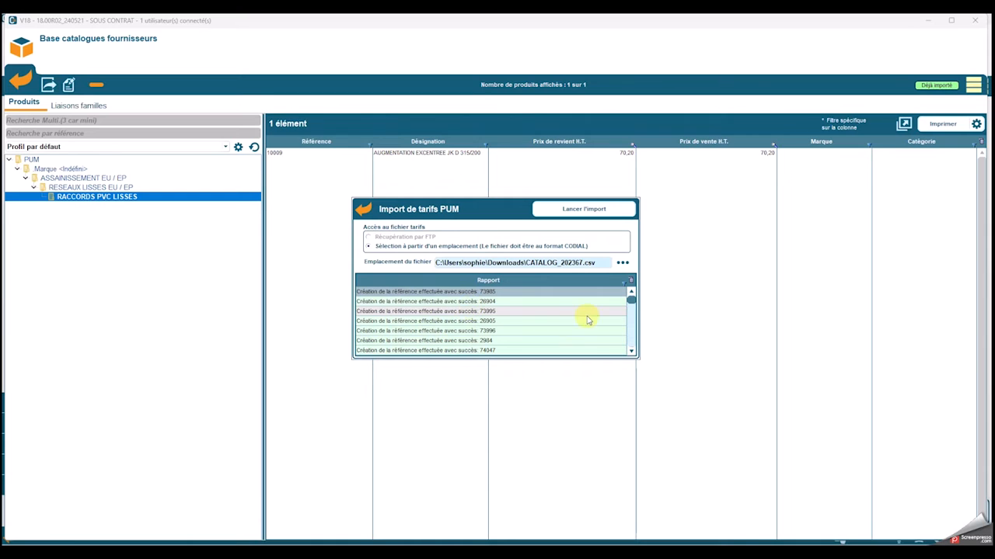
left_click_drag(631, 299, 644, 366)
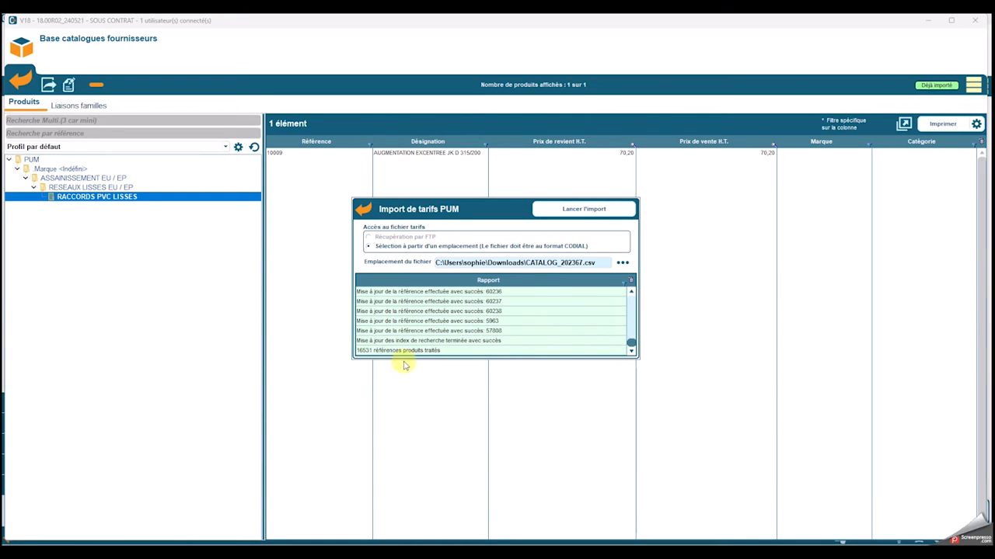
left_click(360, 206)
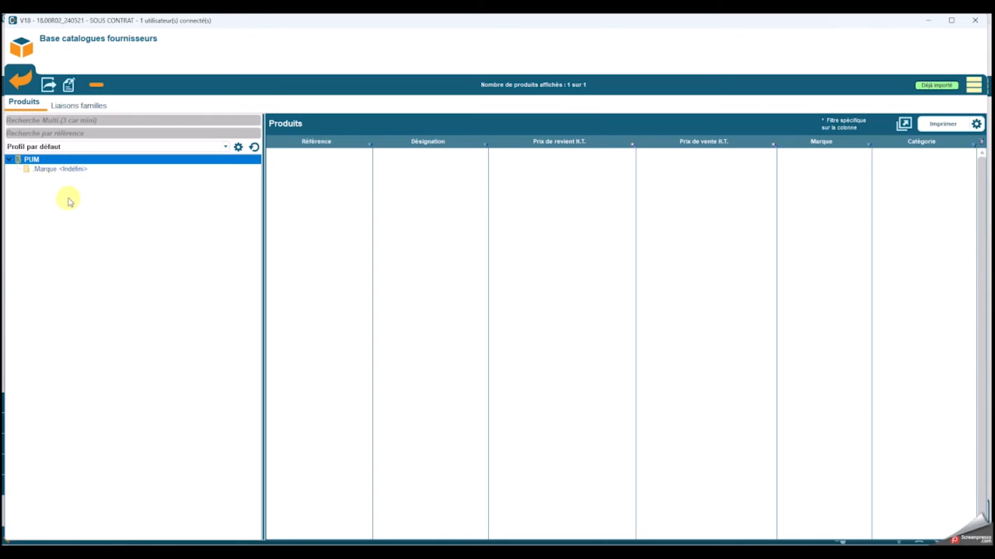
Step: Browse the undefined brand's catalogue through AMENAGEMENT ROUTIER and DRAINAGE AGRICOLE ET ROUTIER to list the DRAINAGE ROUTIER products
double_click(43, 171)
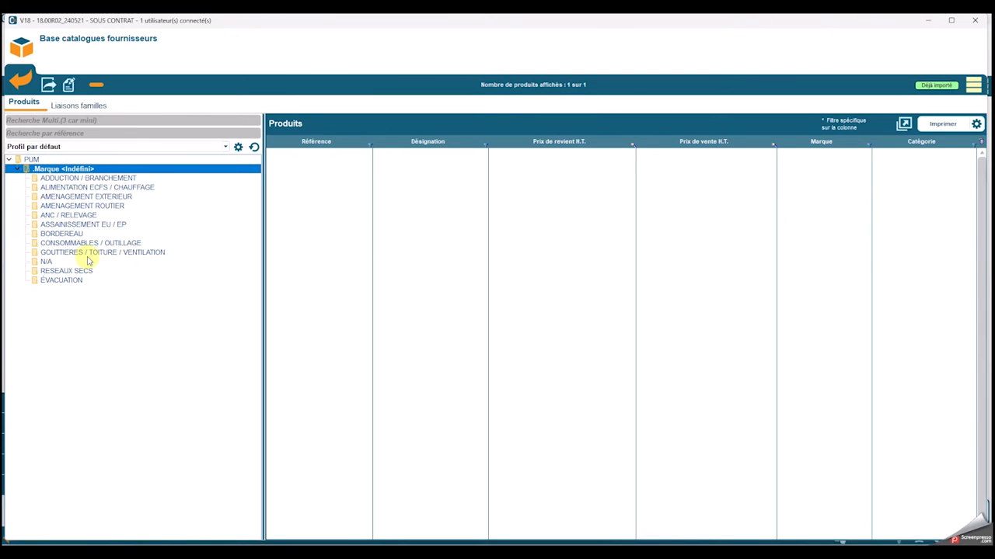
left_click(58, 205)
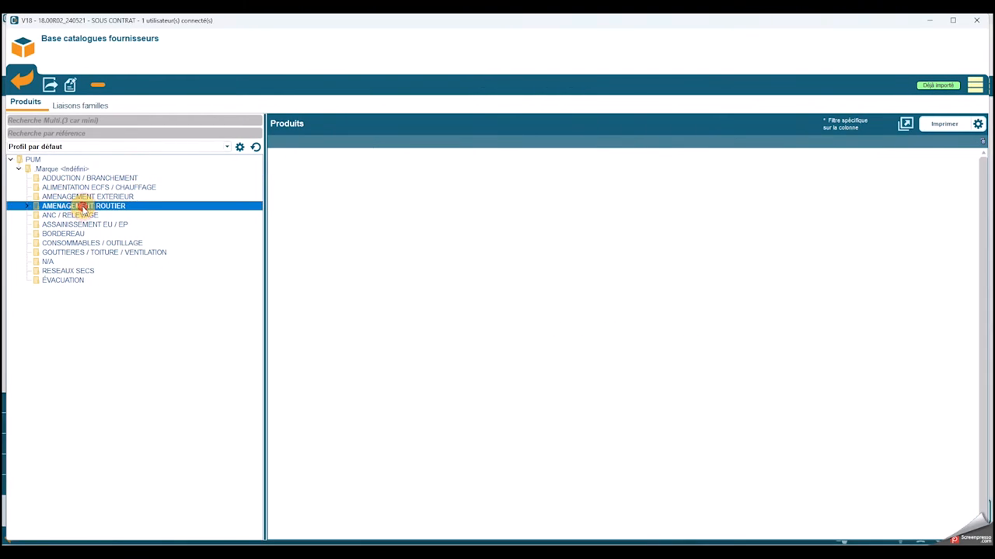
left_click(29, 206)
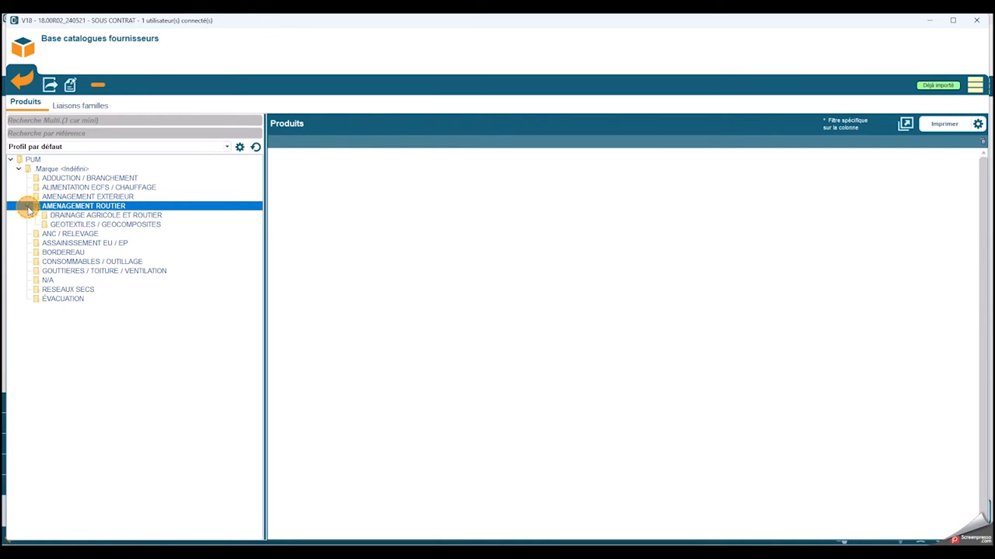
double_click(50, 217)
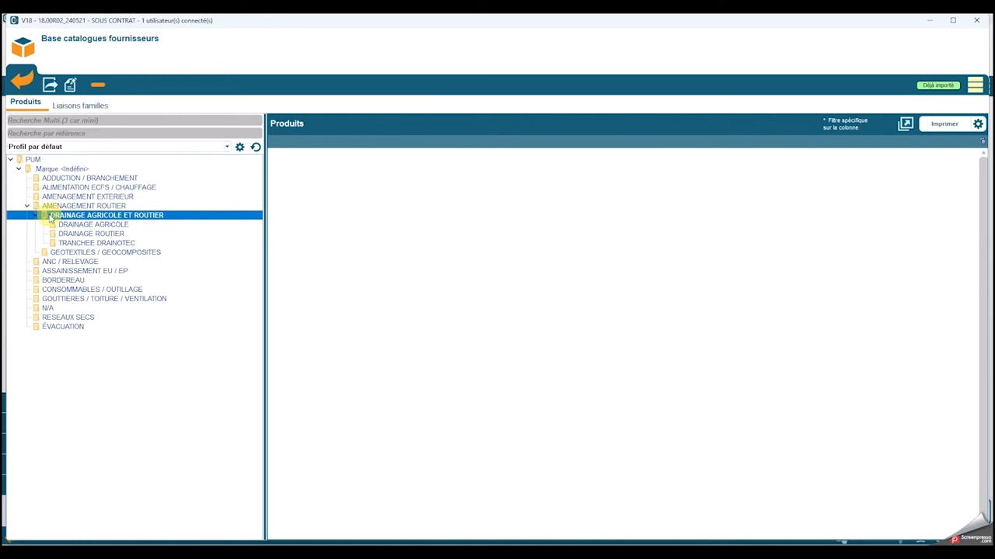
left_click(85, 235)
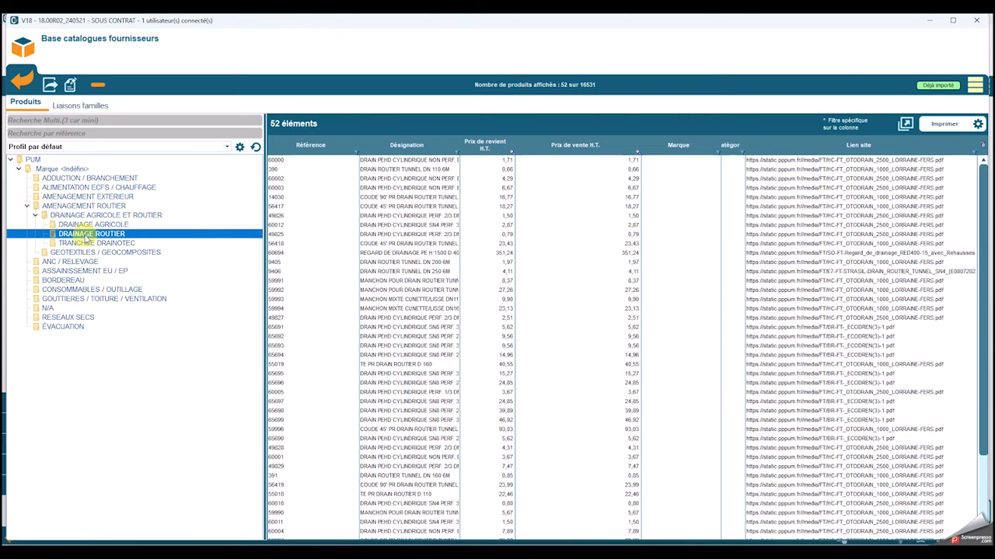
Step: Sort the products by reference and import references 59994 to 59997 as articles, without setting up serial number or lot management
left_click(318, 147)
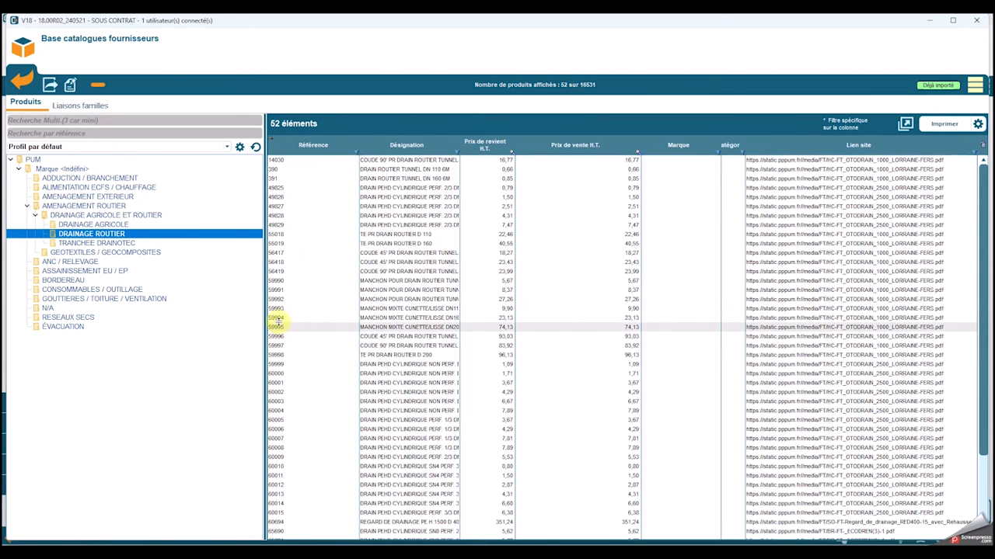
left_click(278, 318)
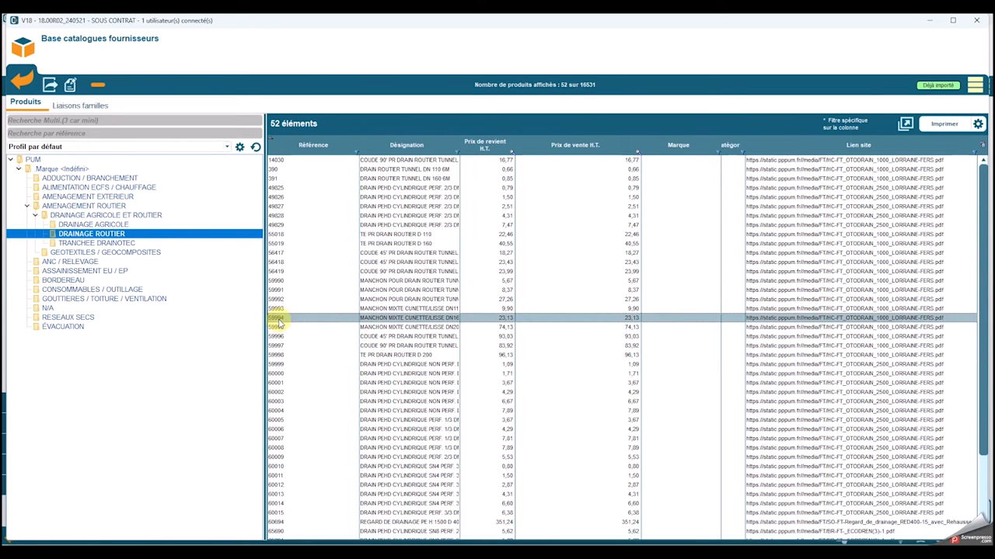
left_click(282, 346, "shift")
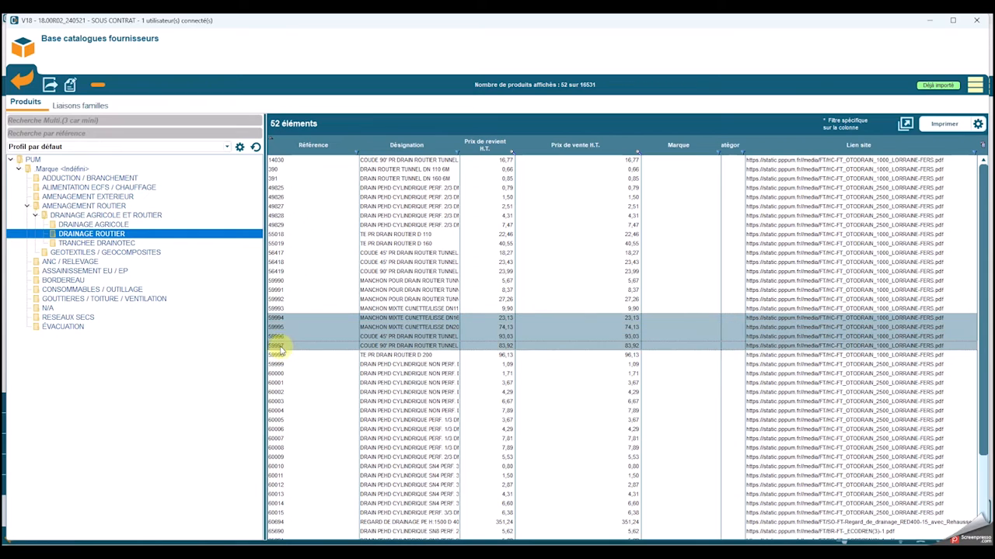
left_click(49, 85)
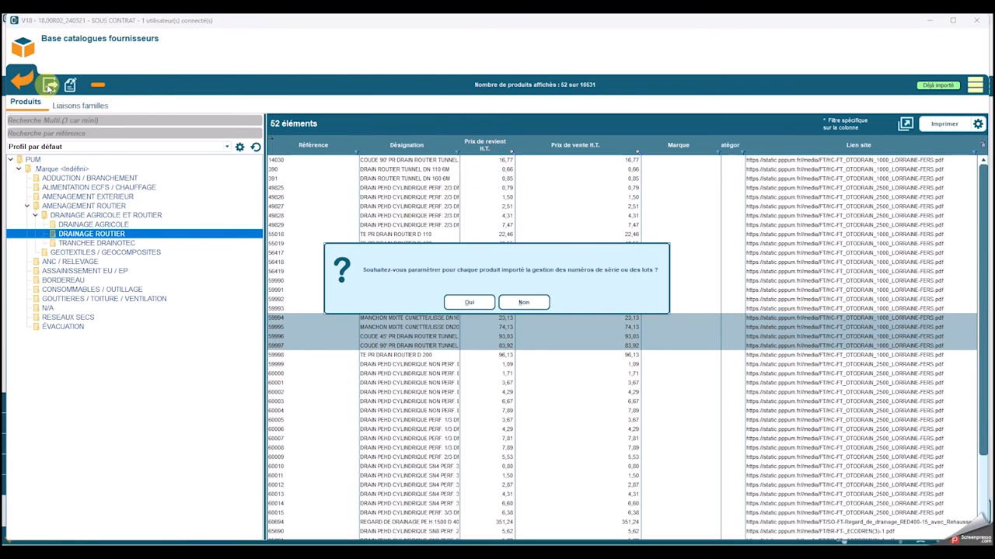
left_click(523, 303)
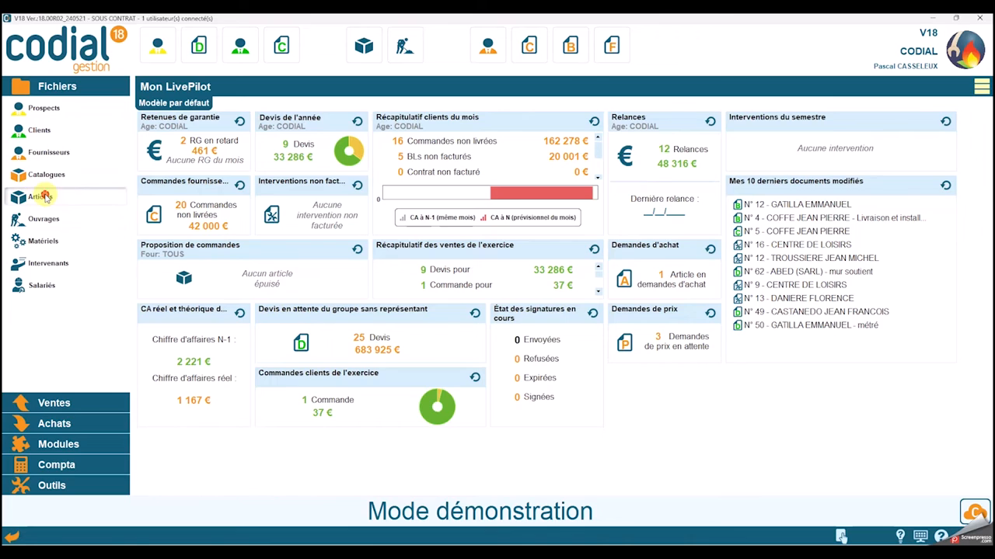
Step: Open article 59996 from the DRAINAGE AGRICOLE ET ROUTIER family and display its purchase price details and supplier conditions
left_click(48, 197)
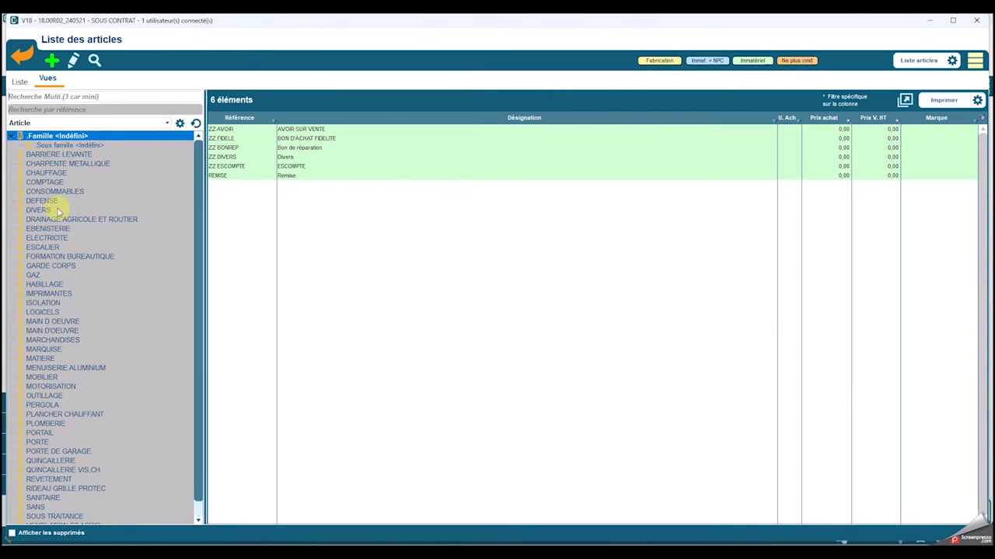
left_click(87, 220)
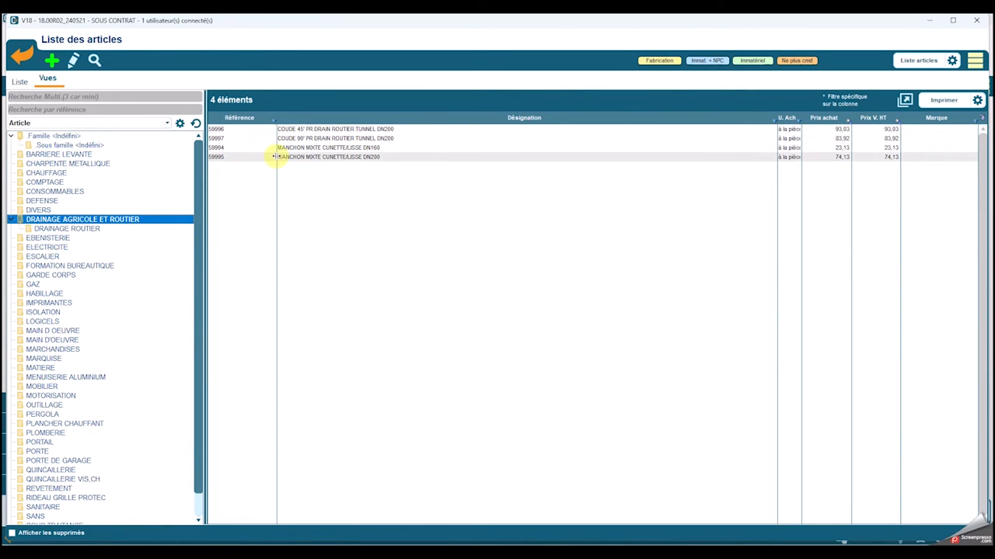
double_click(238, 129)
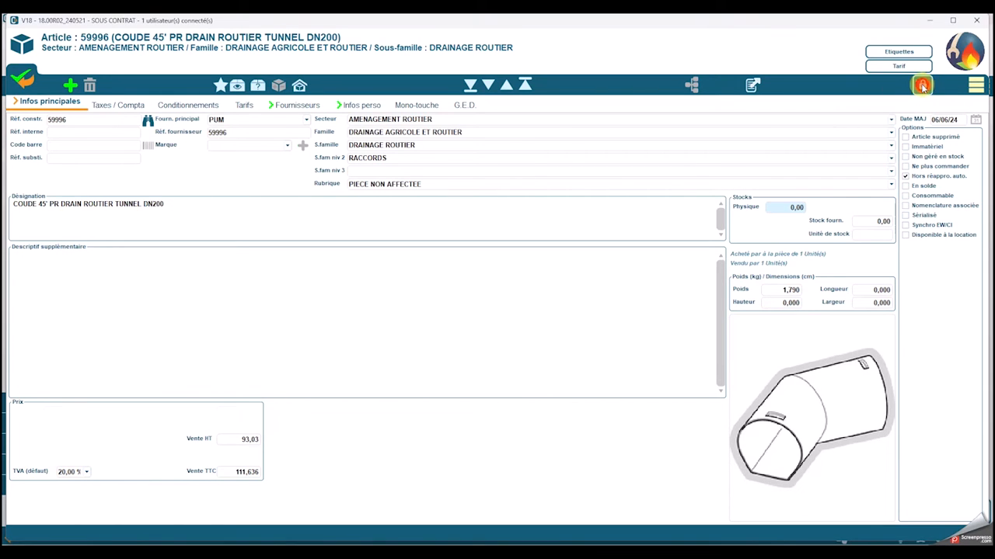
left_click(922, 87)
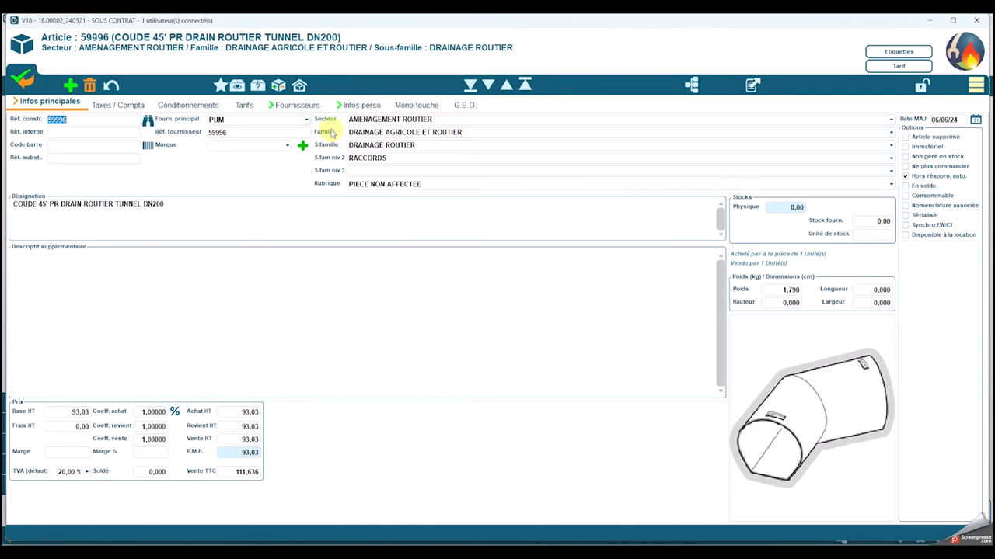
left_click(294, 106)
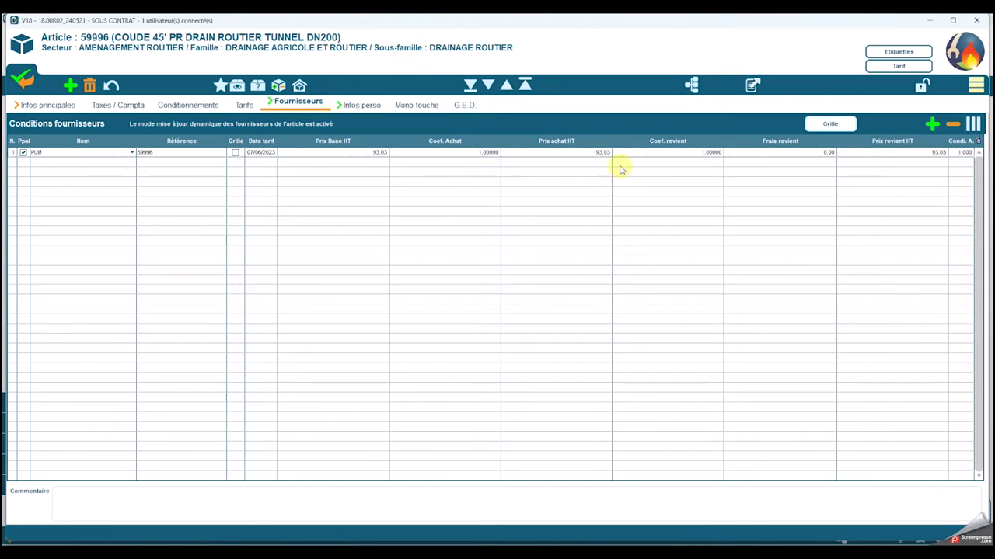
Step: View the PUM technical sheet of article 59996, enlarged and read through to the characteristics table, and close it
left_click(980, 90)
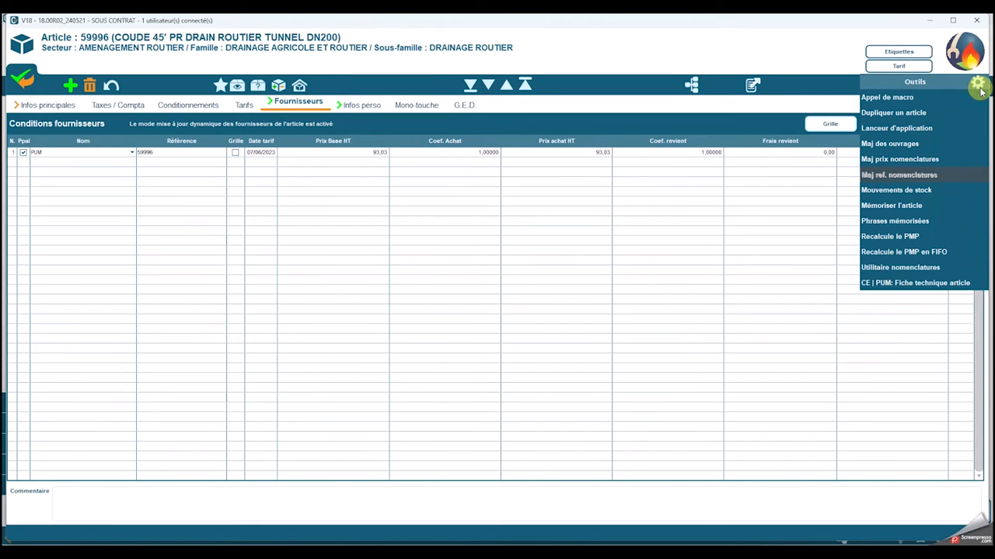
left_click(916, 285)
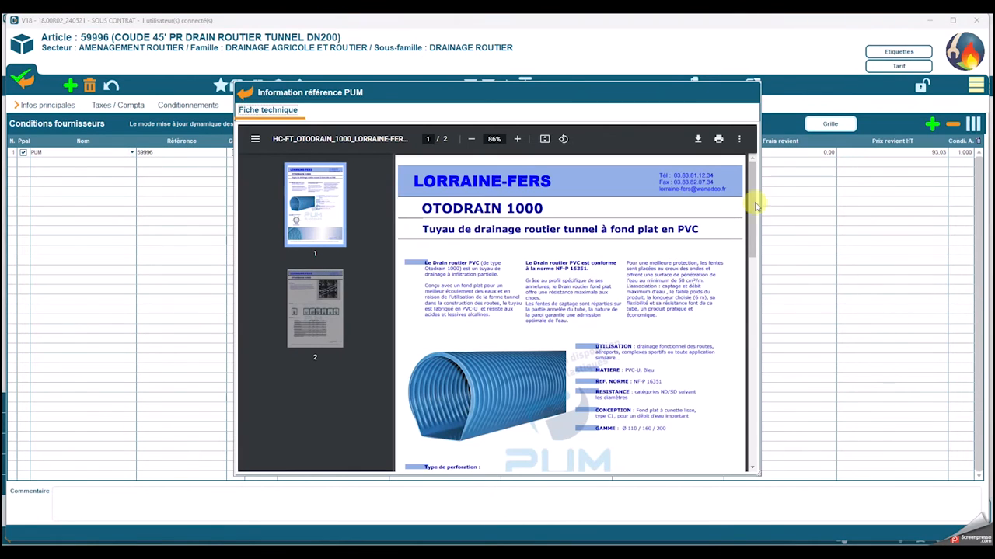
left_click_drag(760, 476, 779, 533)
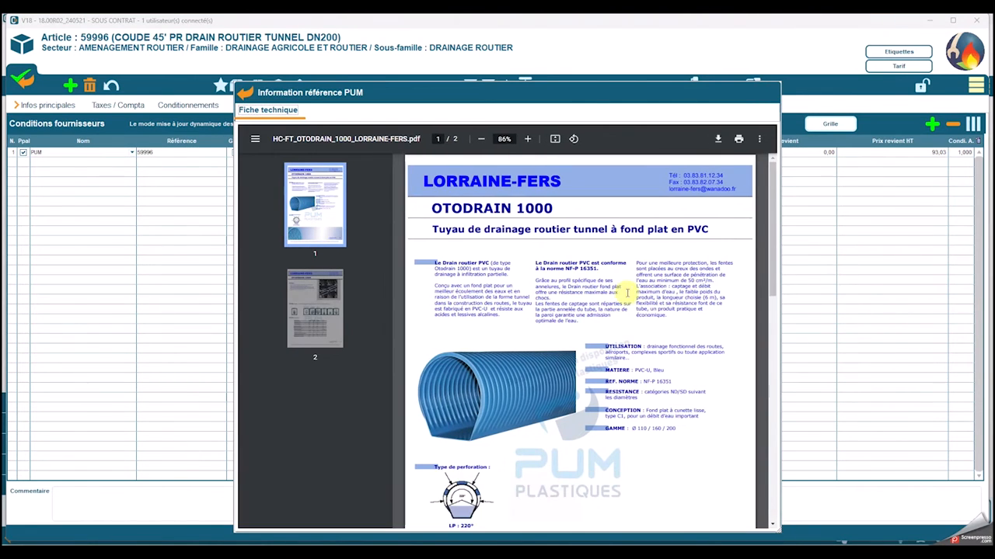
scroll(626, 292, "down", 8)
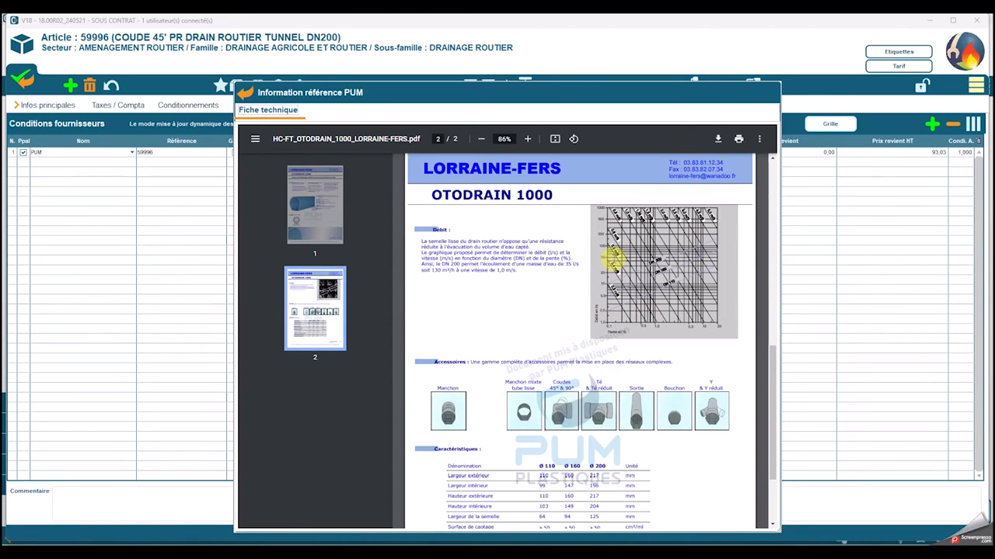
left_click(527, 138)
left_click(527, 139)
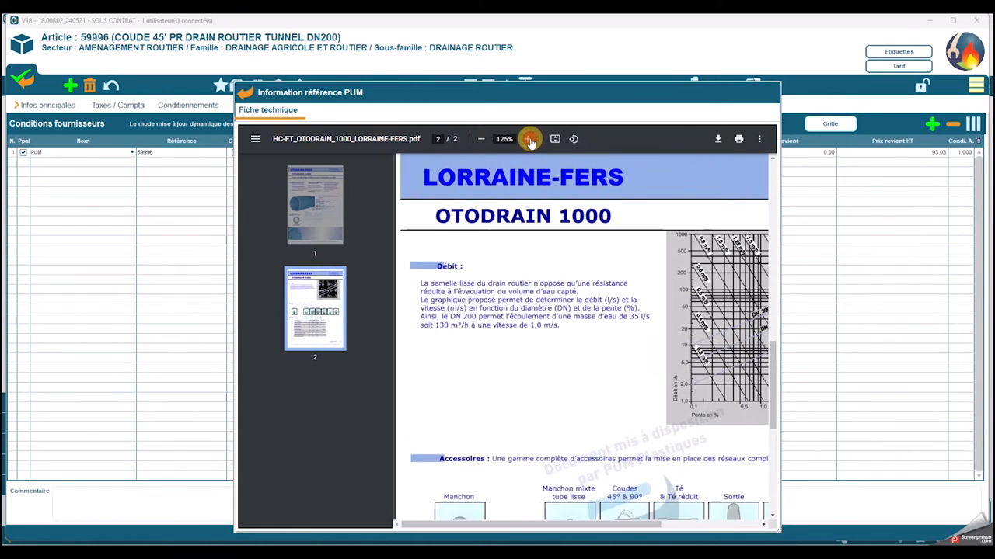
left_click_drag(778, 528, 978, 510)
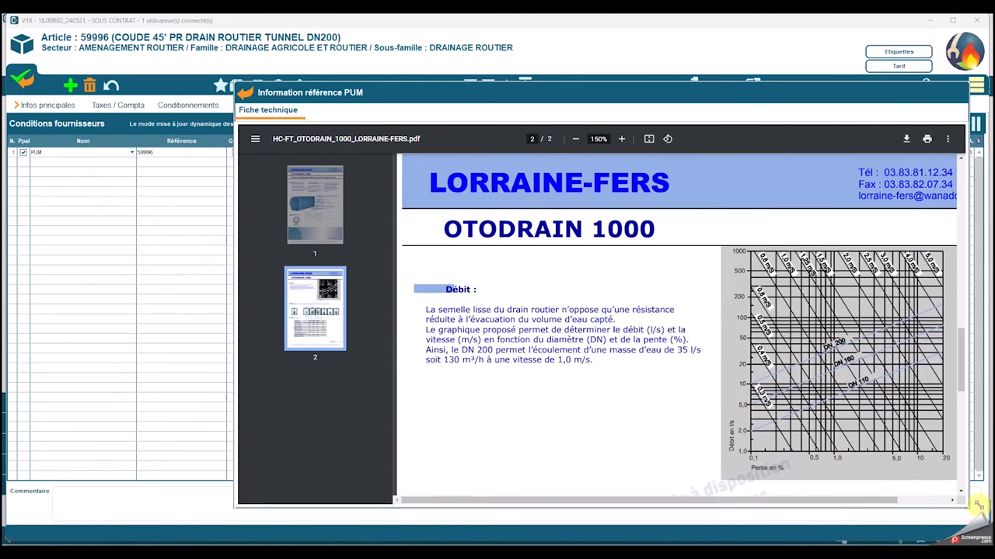
scroll(489, 338, "down", 6)
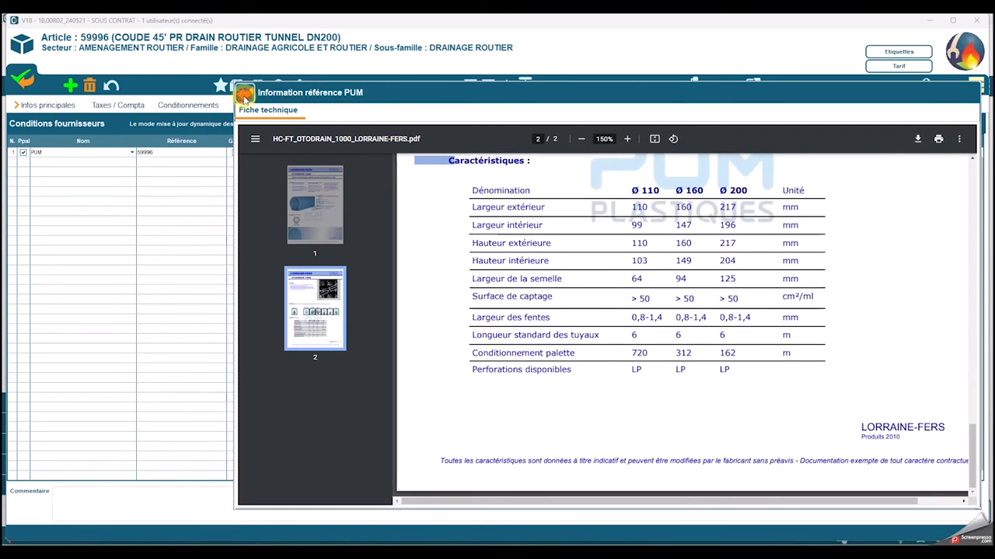
left_click(235, 82)
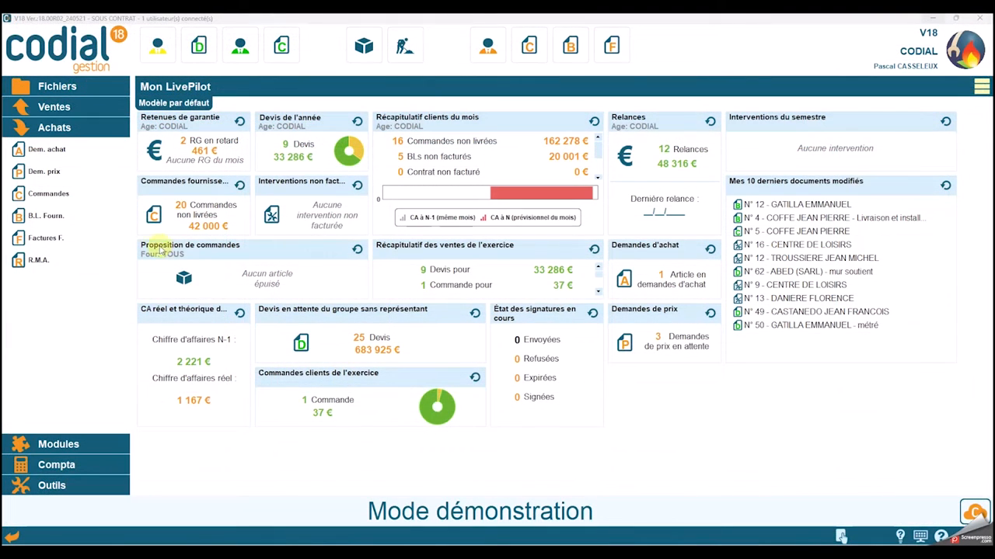
Step: Create a new supplier order with PUM chosen as the supplier
left_click(60, 196)
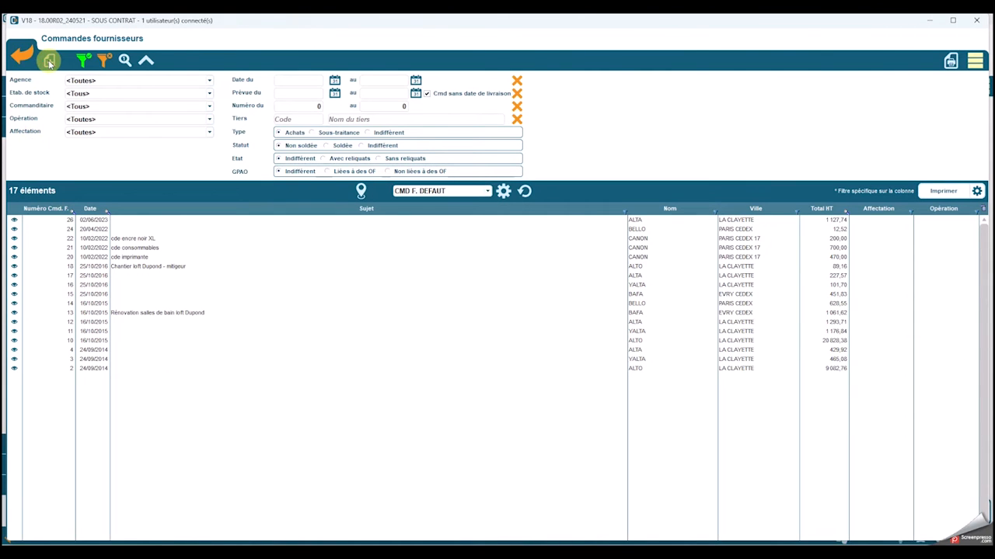
left_click(49, 61)
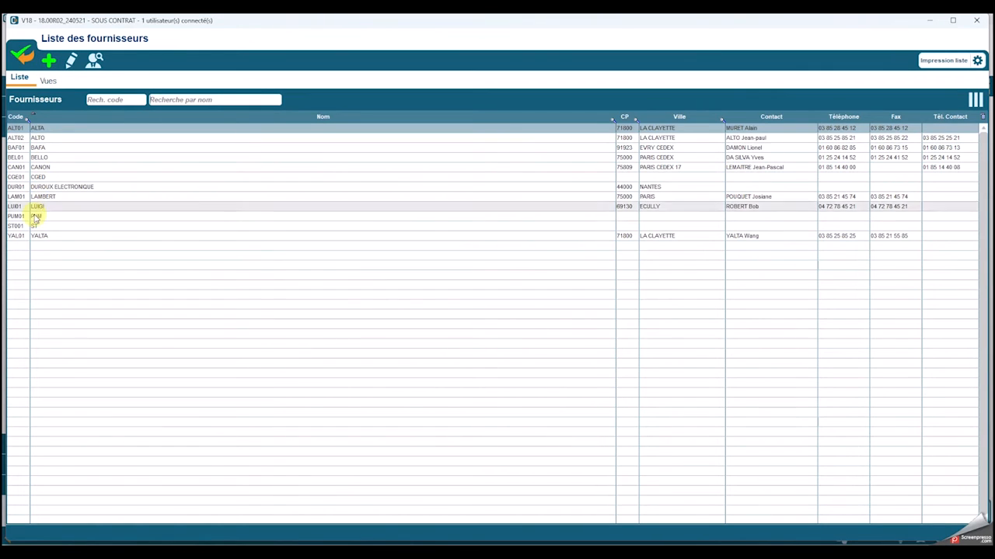
left_click(35, 217)
left_click(24, 54)
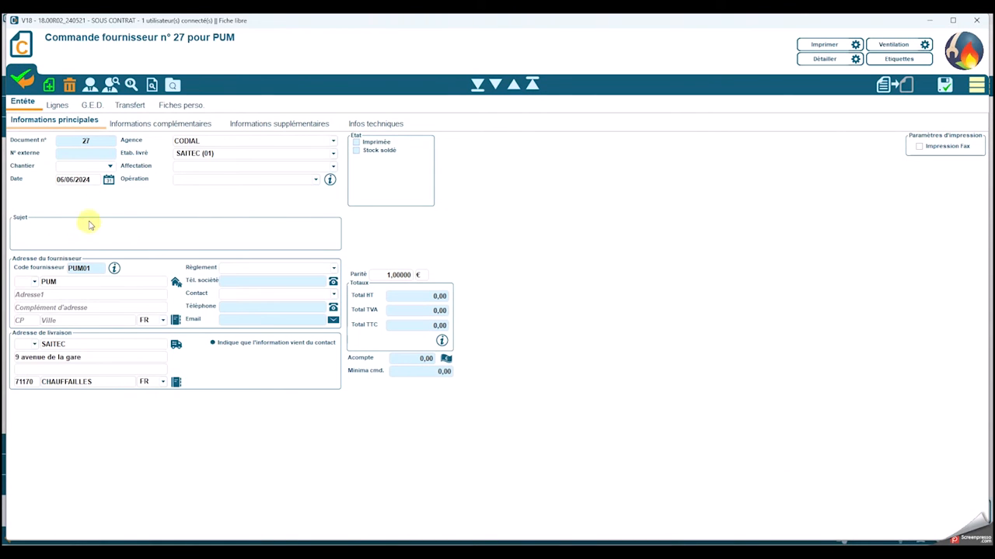
Step: Add articles 59996 (quantity 5) and 59997 (quantity 2) from the DRAINAGE AGRICOLE ET ROUTIER family to the order lines
left_click(56, 105)
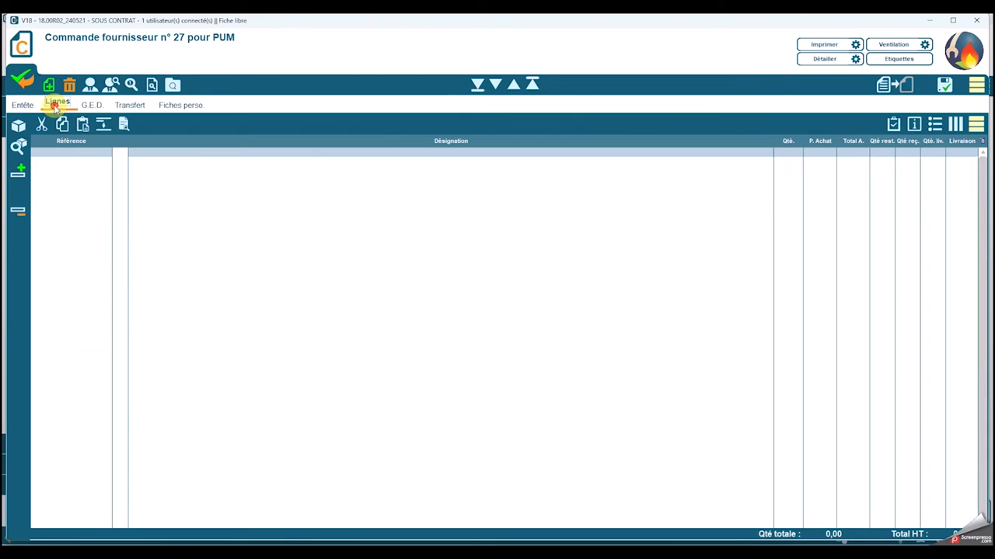
left_click(19, 133)
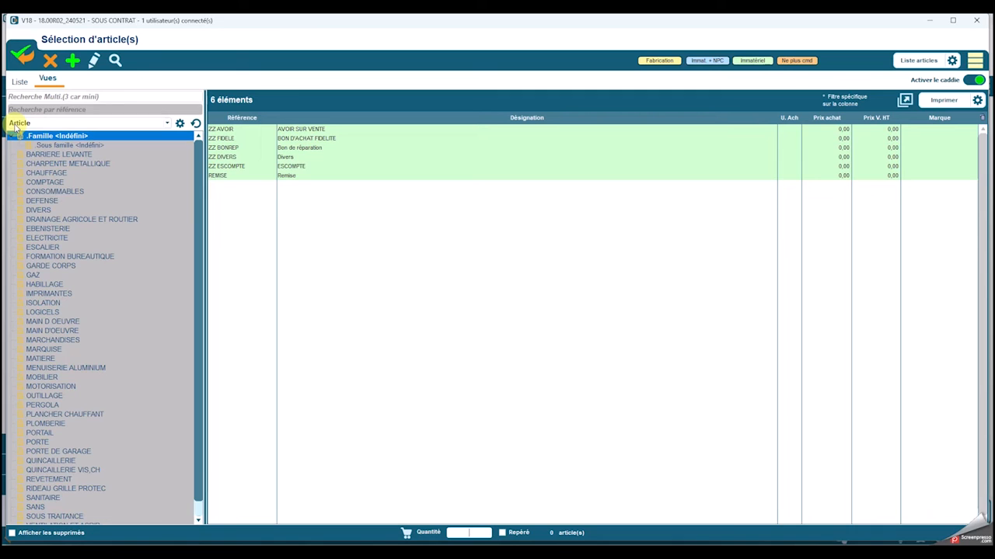
left_click(78, 221)
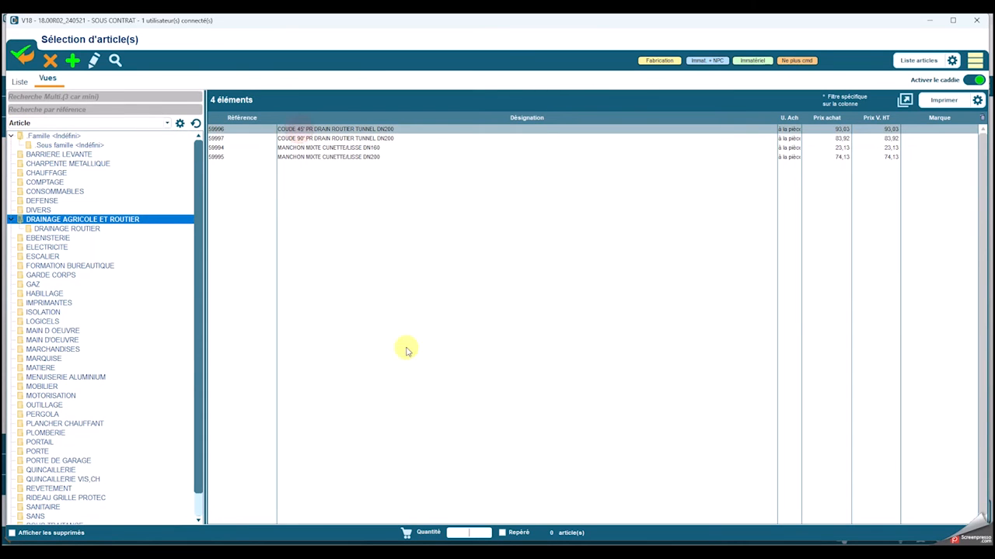
left_click(286, 138)
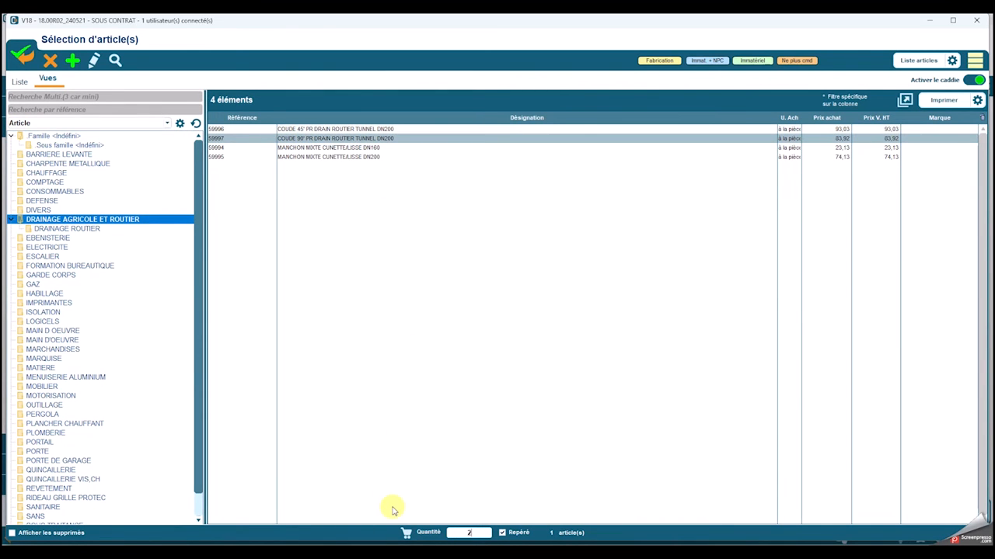
type("2")
key("Return")
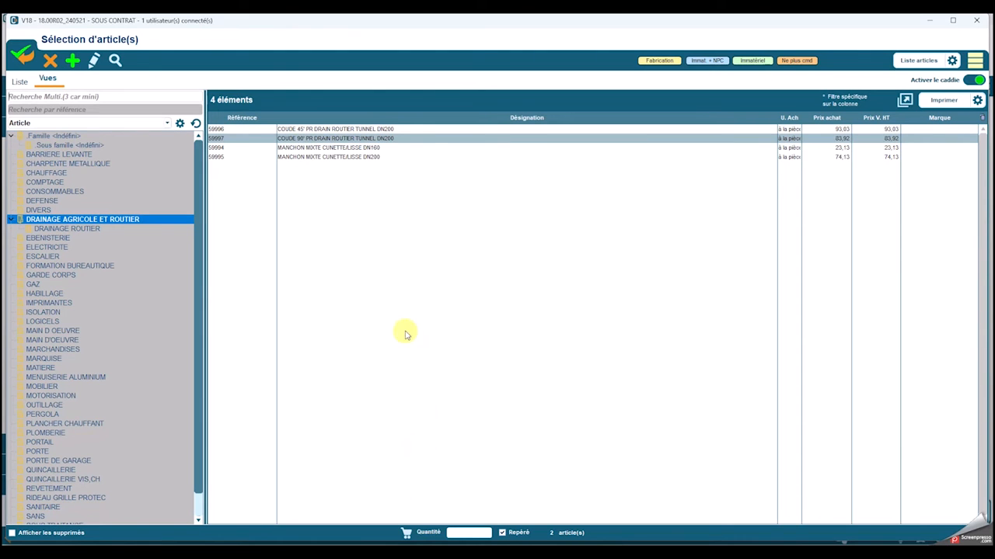
left_click(21, 56)
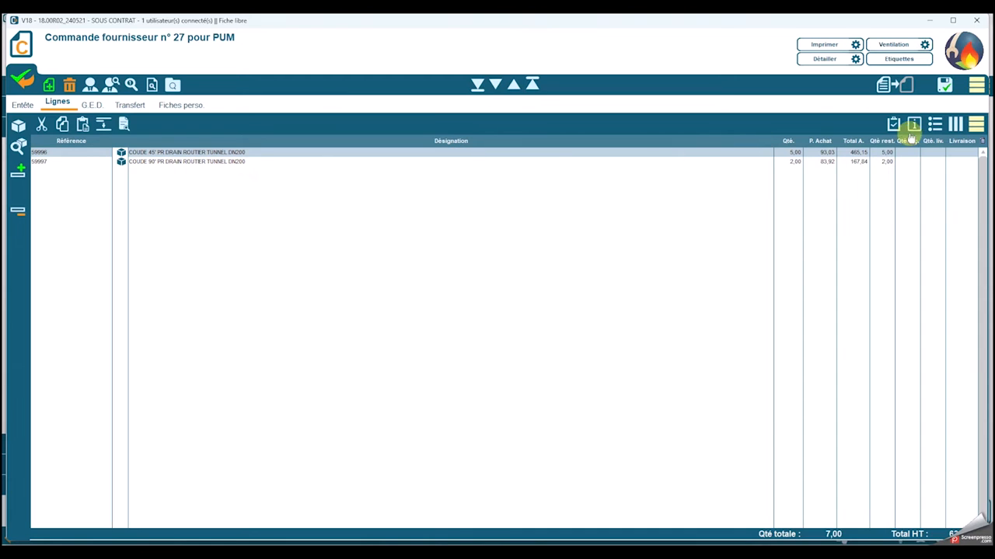
Step: Send the order's basket to PUM with the construction site reference as subject, requested delivery date 14/06/2024 and delivery mode Livraison
left_click(975, 85)
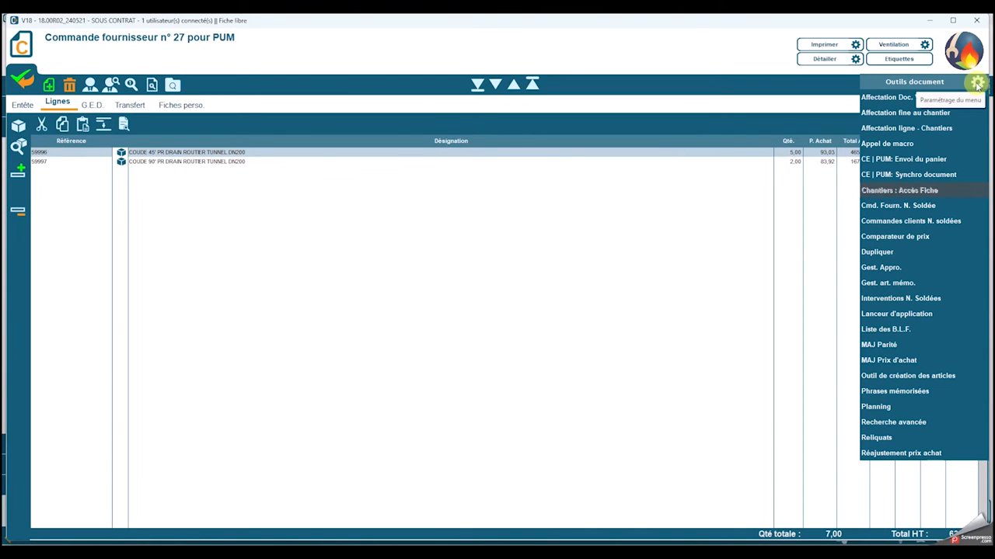
left_click(940, 161)
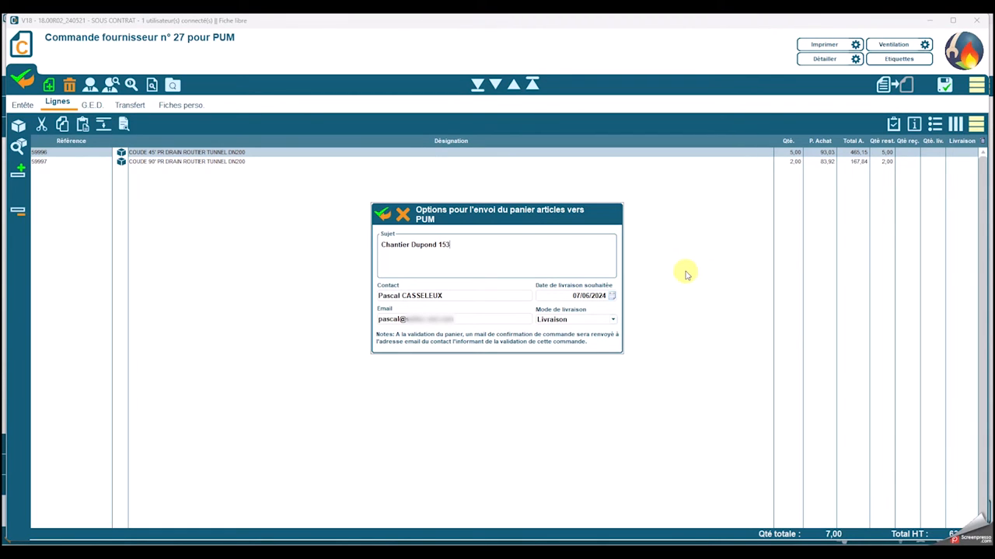
left_click(614, 296)
left_click(586, 357)
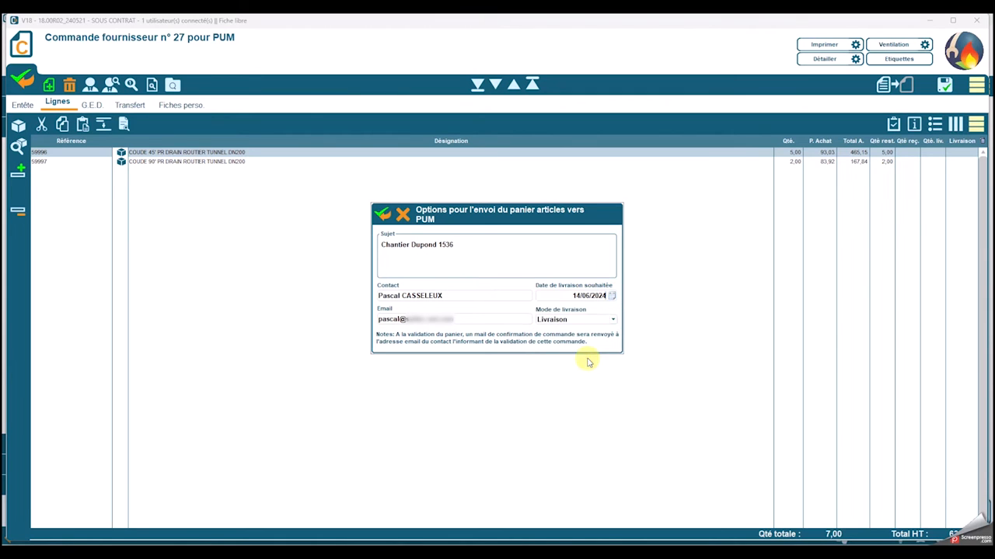
left_click(615, 320)
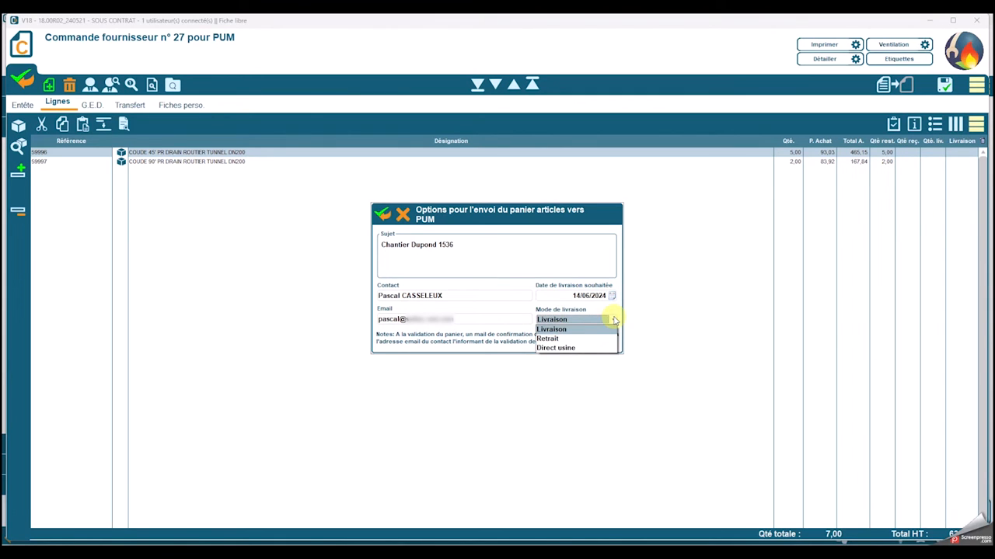
left_click(615, 319)
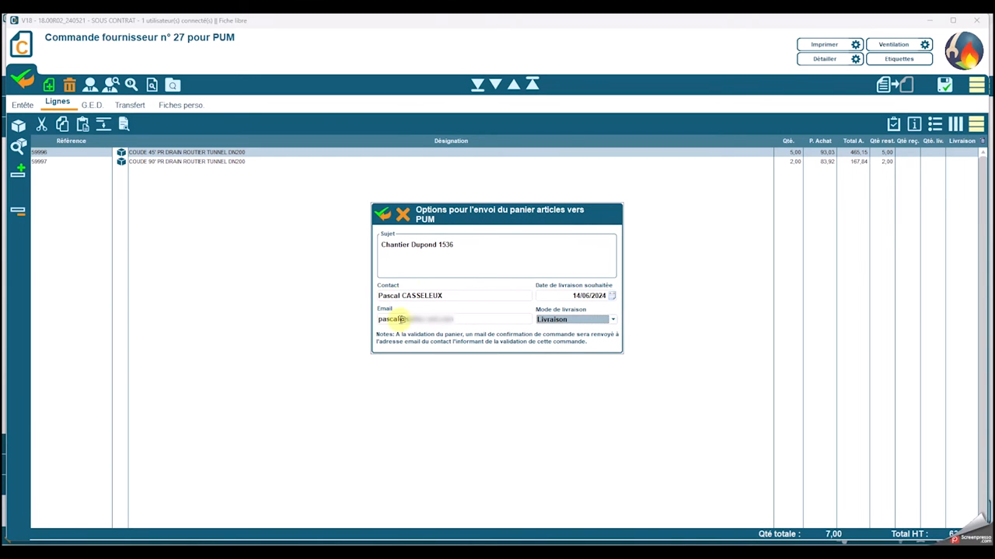
left_click(381, 215)
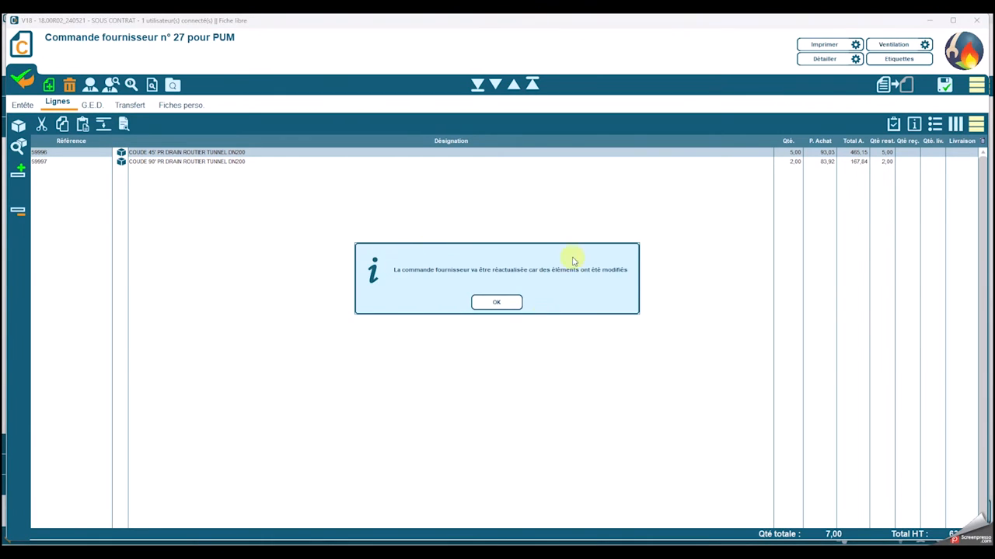
left_click(496, 303)
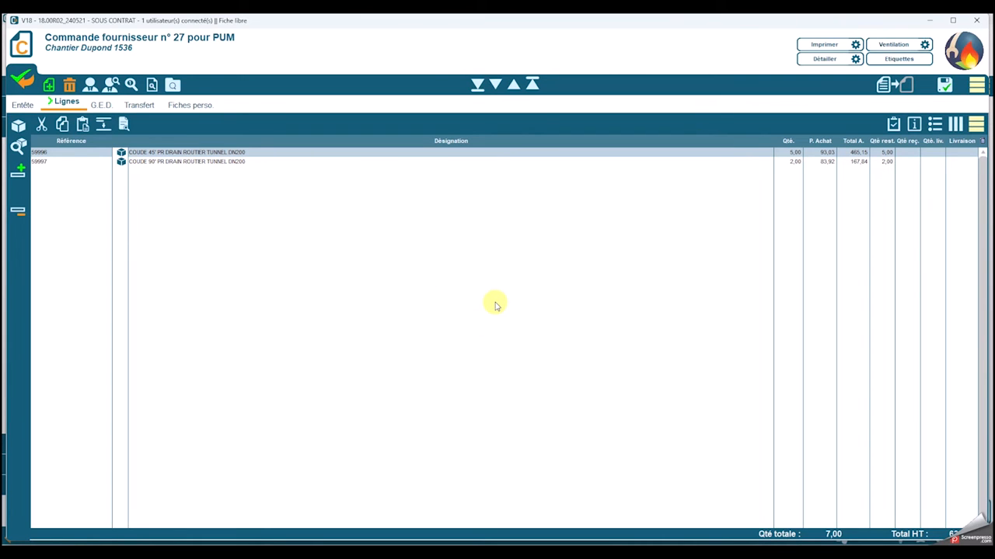
Step: Check the order header's main and supplementary information, and close the order
left_click(23, 105)
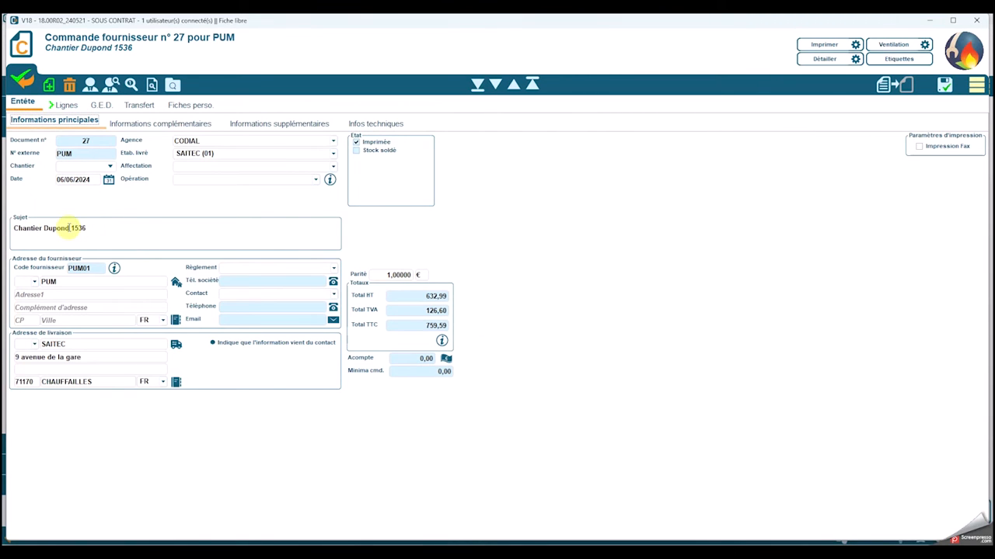
left_click(252, 126)
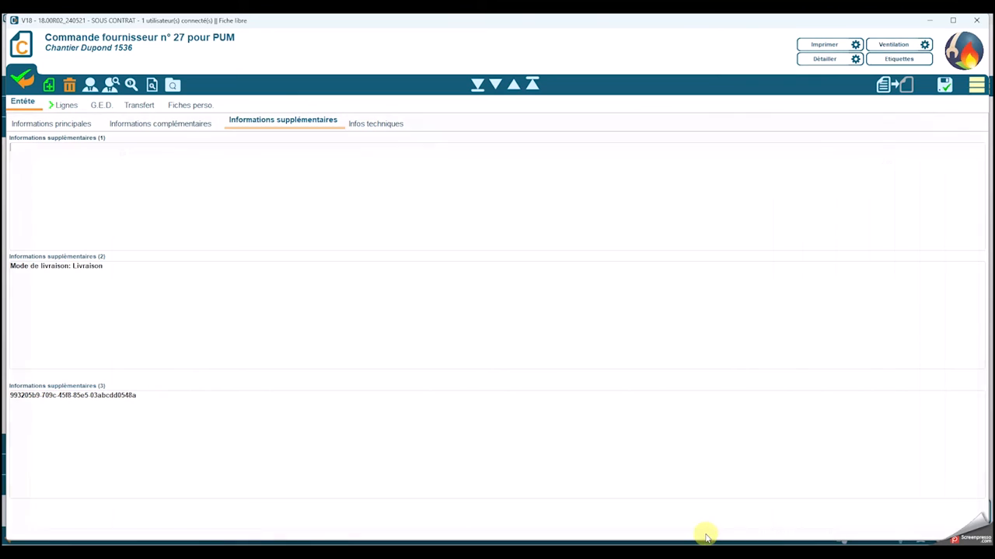
left_click(23, 84)
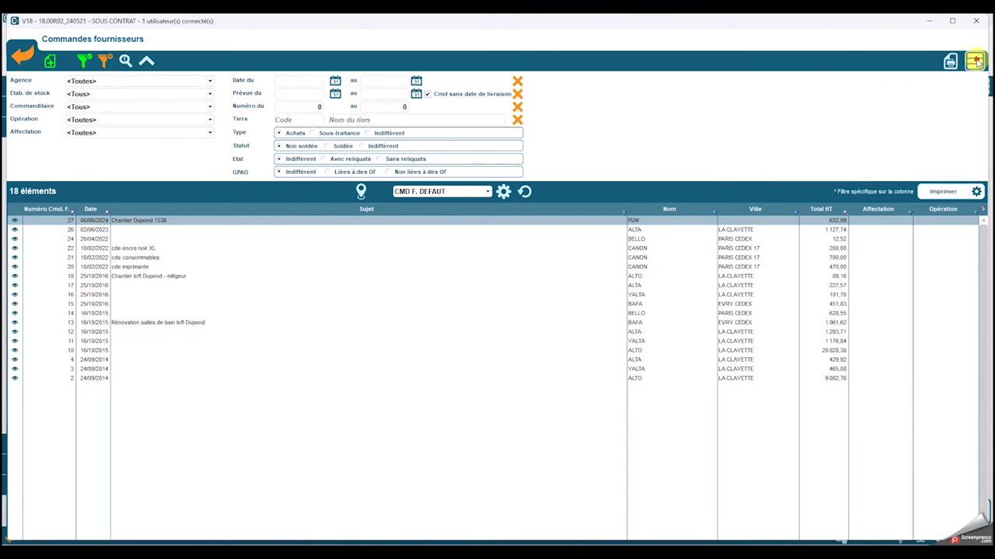
Step: Open the PUM connector from the supplier orders list, enlarge its window and display the CODIAL order synchronisation list
left_click(977, 62)
left_click(909, 107)
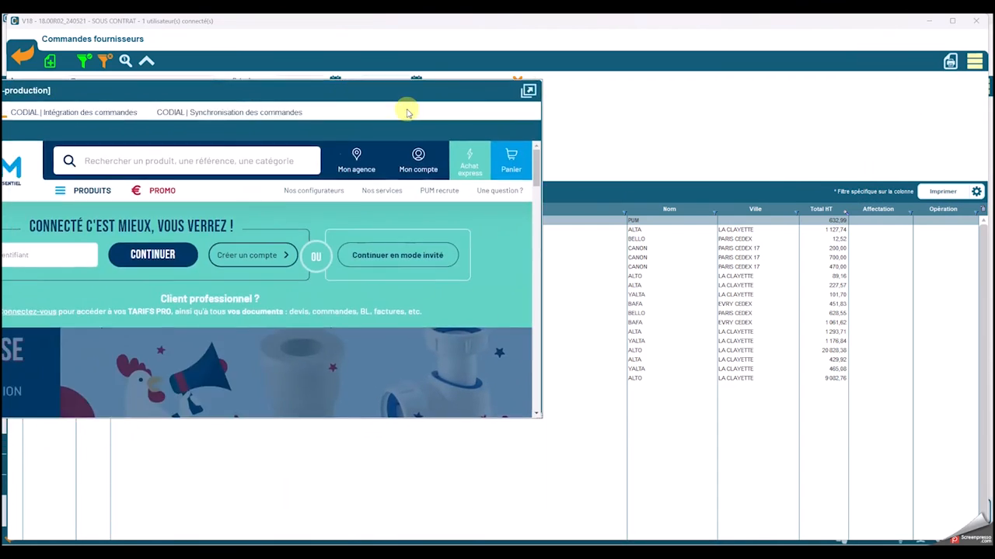
left_click_drag(406, 111, 610, 110)
left_click(805, 111)
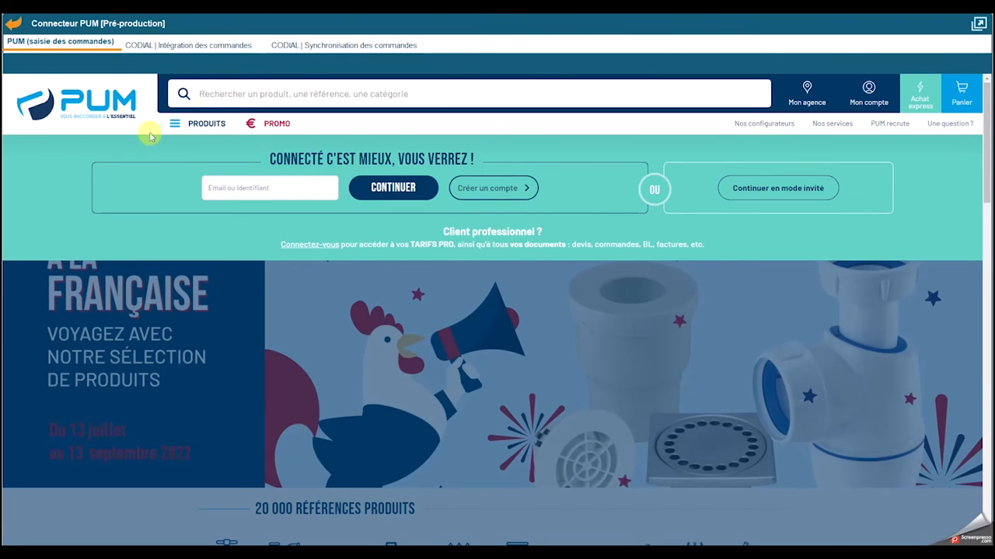
left_click(317, 45)
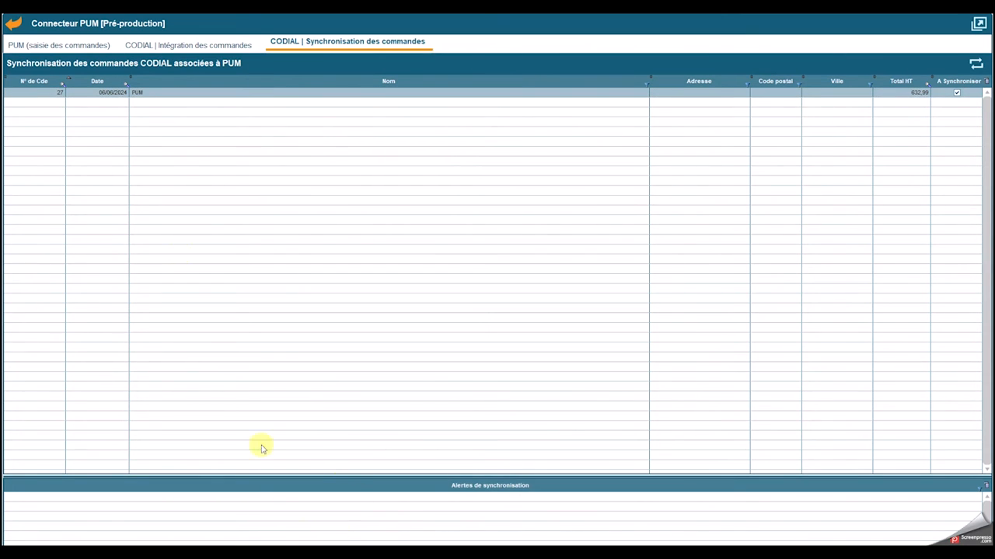
Step: Review the basket's contents in the connector's PUM order entry site and return to the shop's home page
left_click(39, 46)
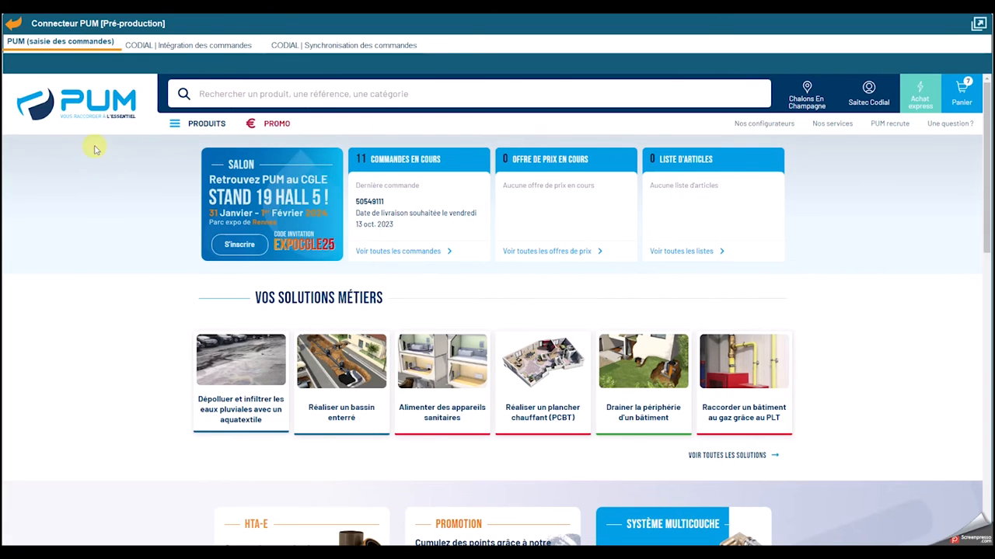
left_click(964, 101)
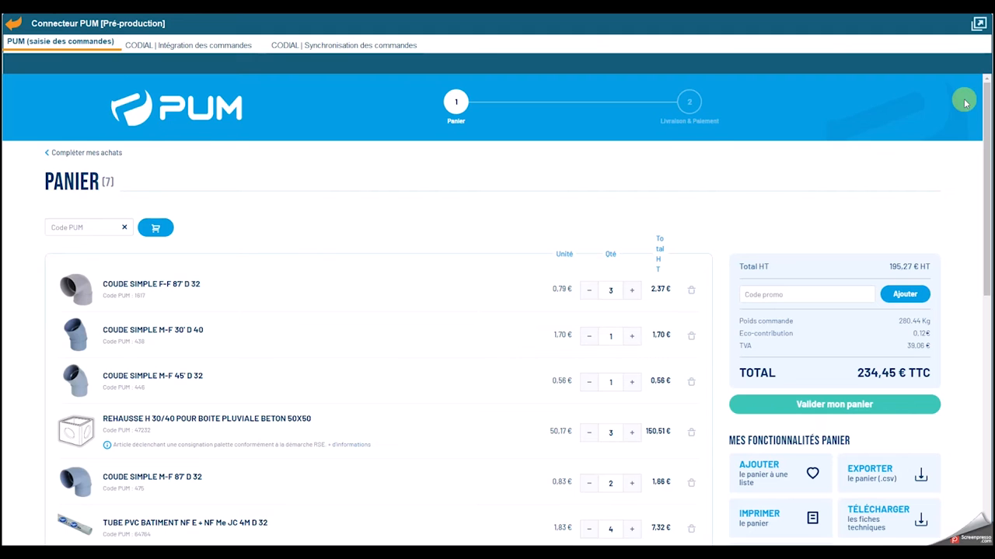
scroll(366, 231, "down", 2)
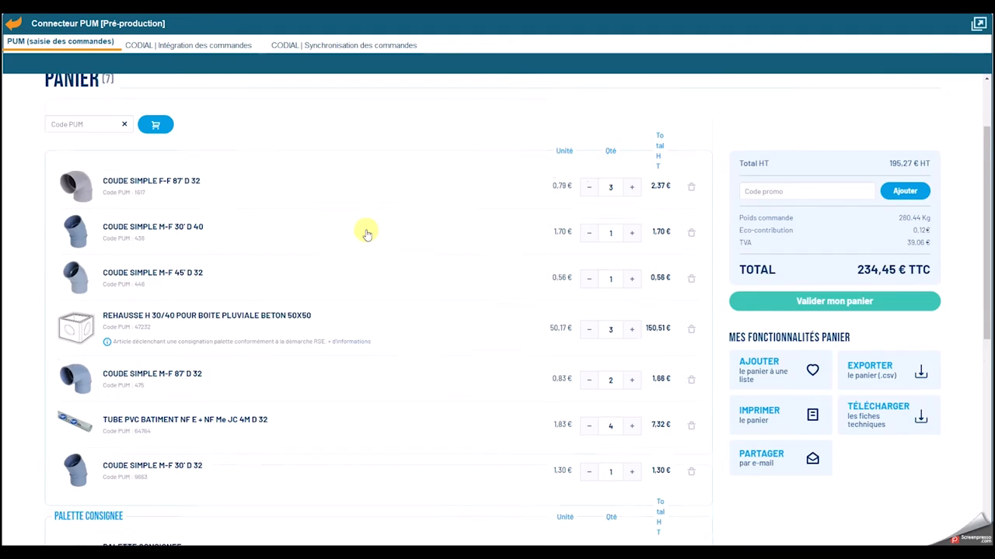
scroll(366, 234, "down", 2)
scroll(366, 232, "up", 4)
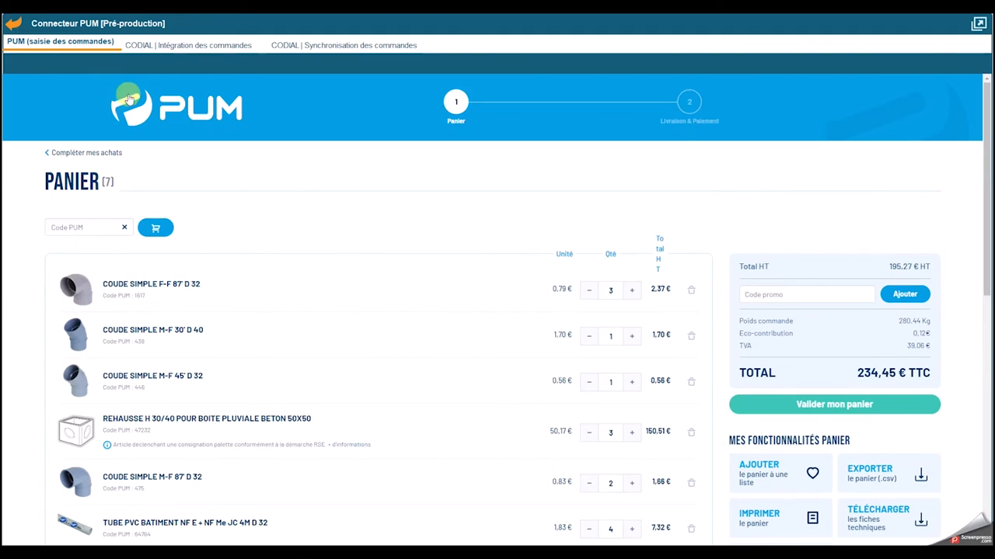
left_click(75, 153)
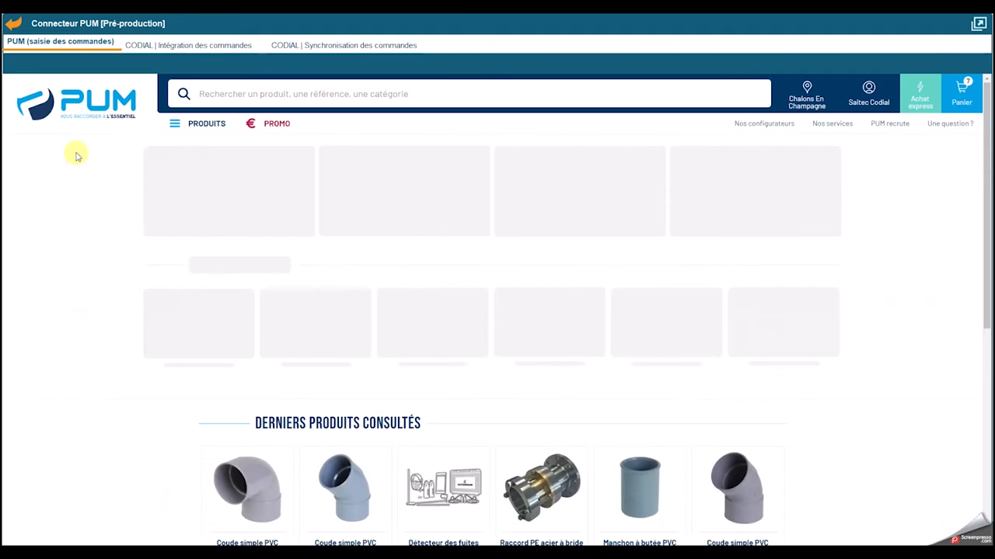
Step: Add 2 units of reference 59091, Tuyau souple transparent non renforcé, from Évacuation PVC blanc, Relevage des condensats, to the basket
left_click(203, 127)
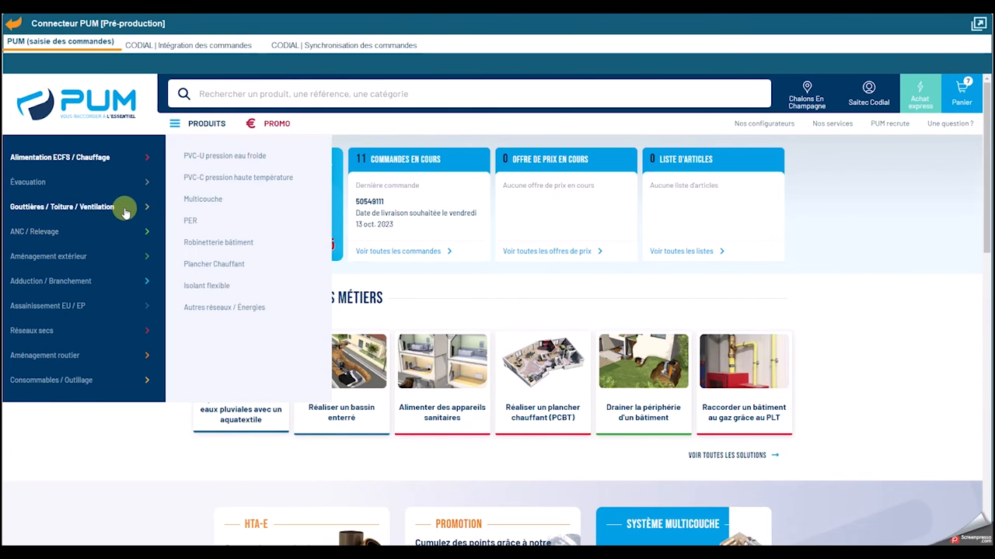
mouse_move(127, 187)
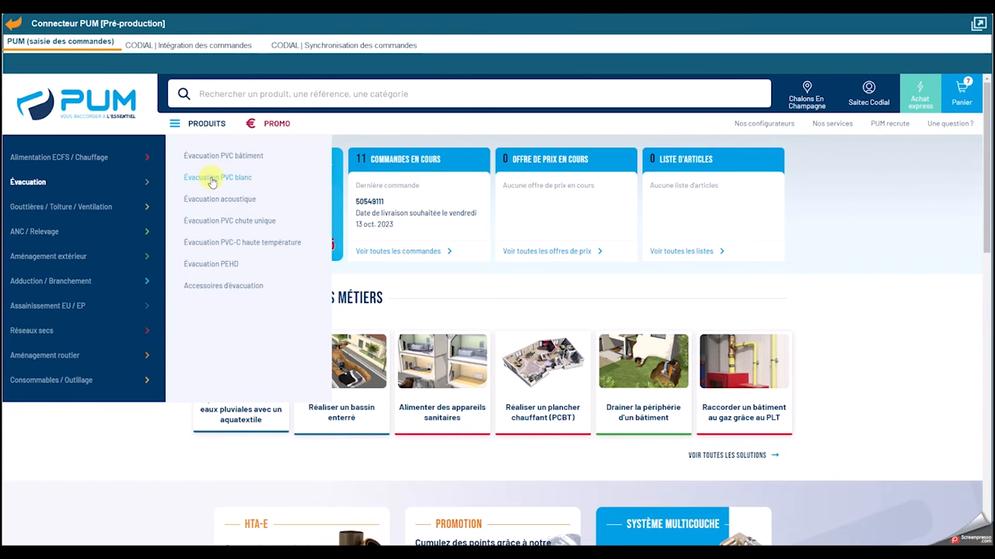
mouse_move(206, 179)
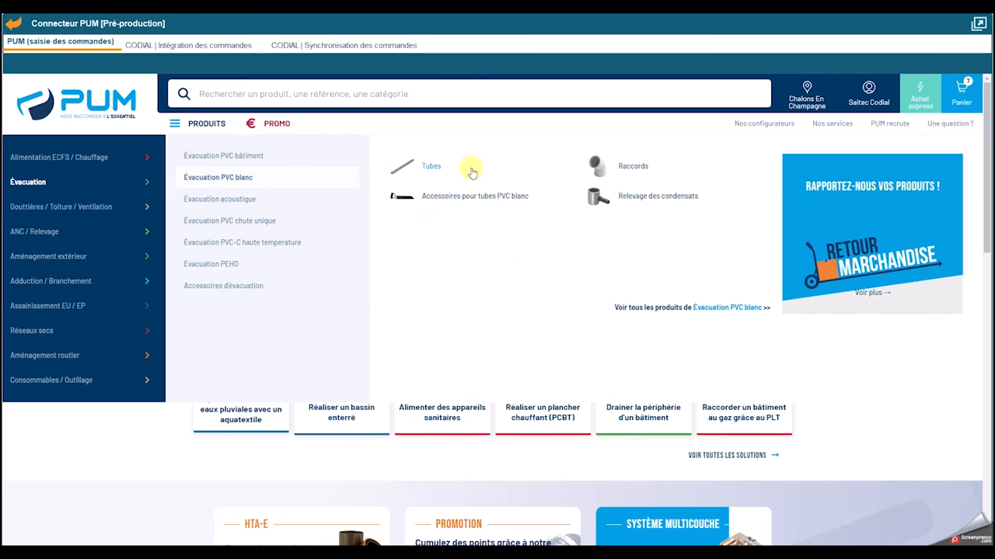
left_click(624, 196)
scroll(622, 265, "down", 2)
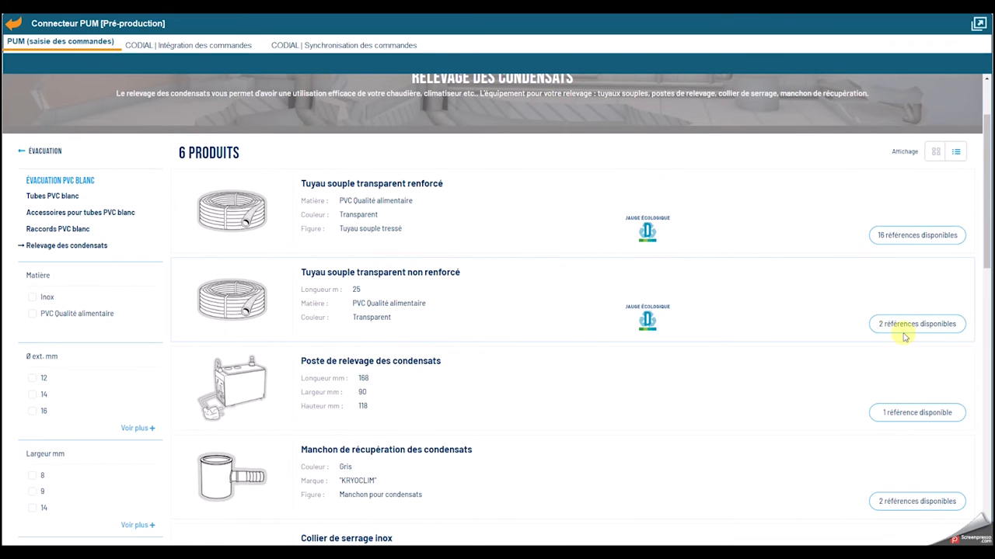
left_click(905, 326)
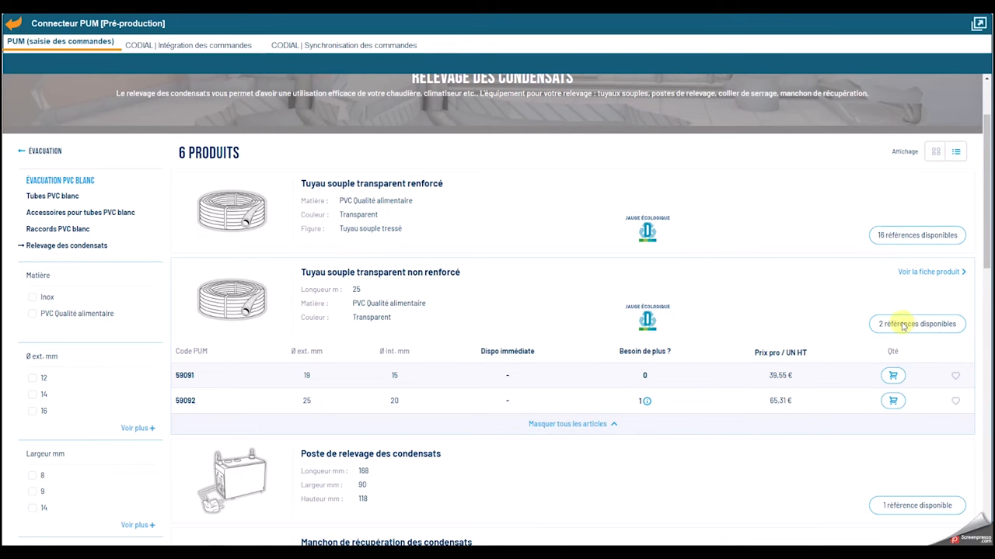
left_click(893, 377)
left_click(915, 379)
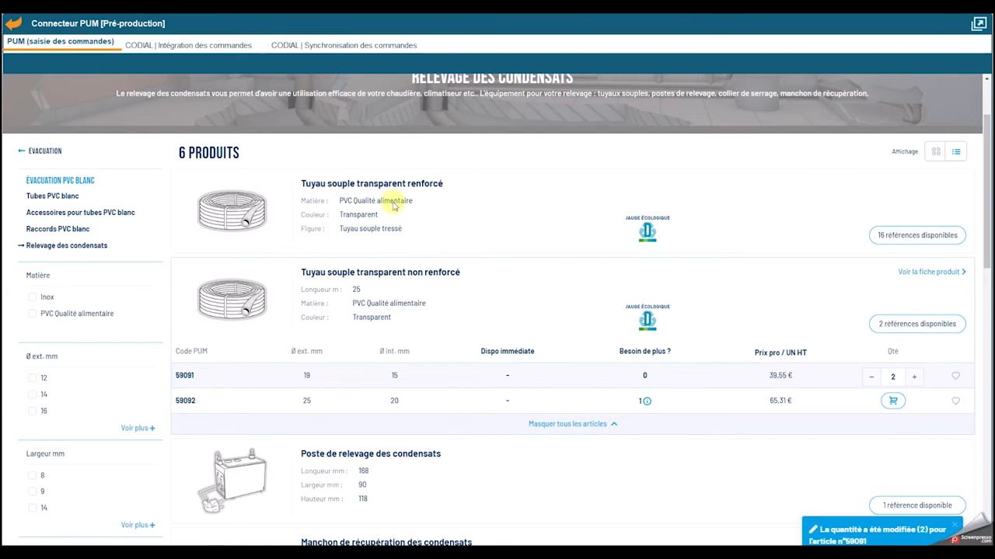
left_click(41, 155)
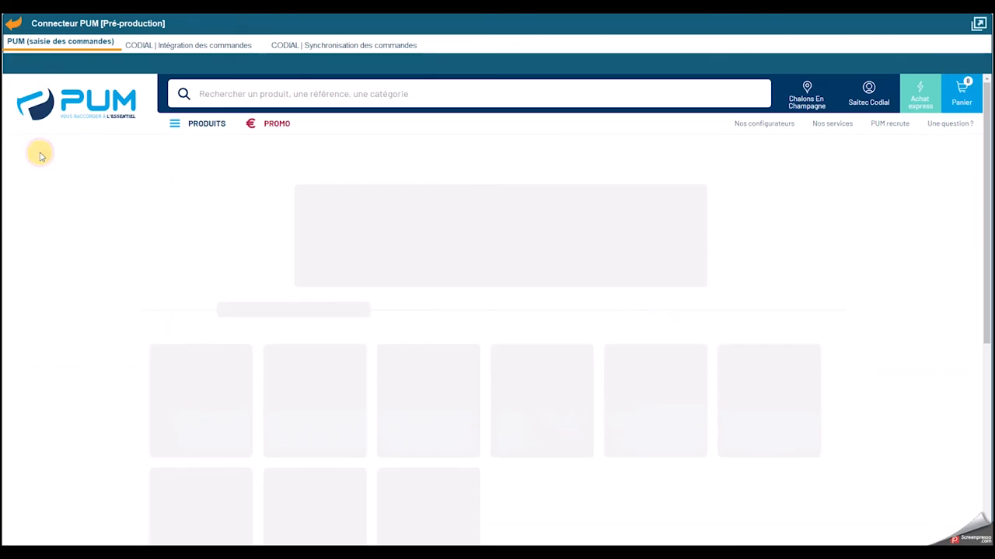
Step: Search the PUM shop for "coude" and examine the available references, stock and prices of Coulisse PVC bâtiment F-F
left_click(317, 94)
type("coude")
key("Return")
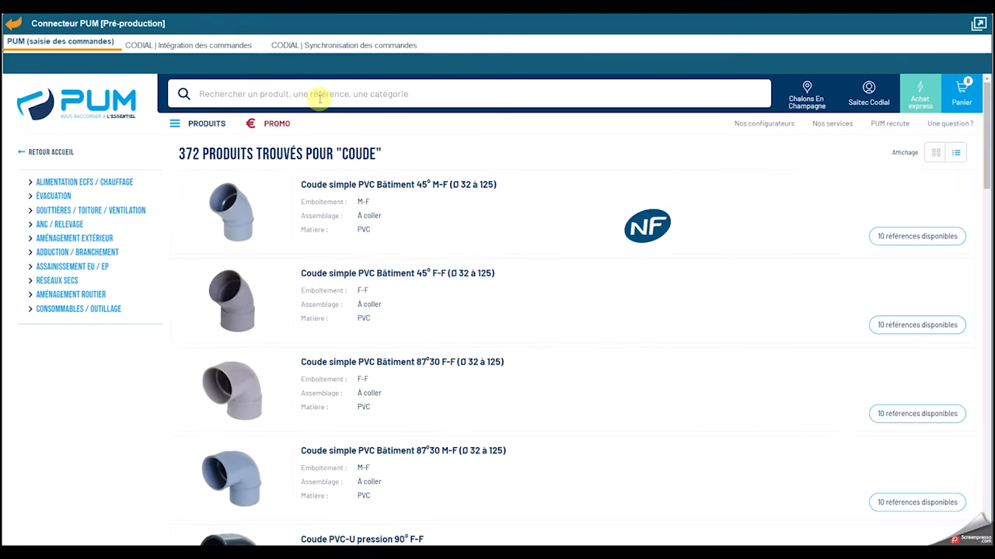
scroll(537, 306, "down", 5)
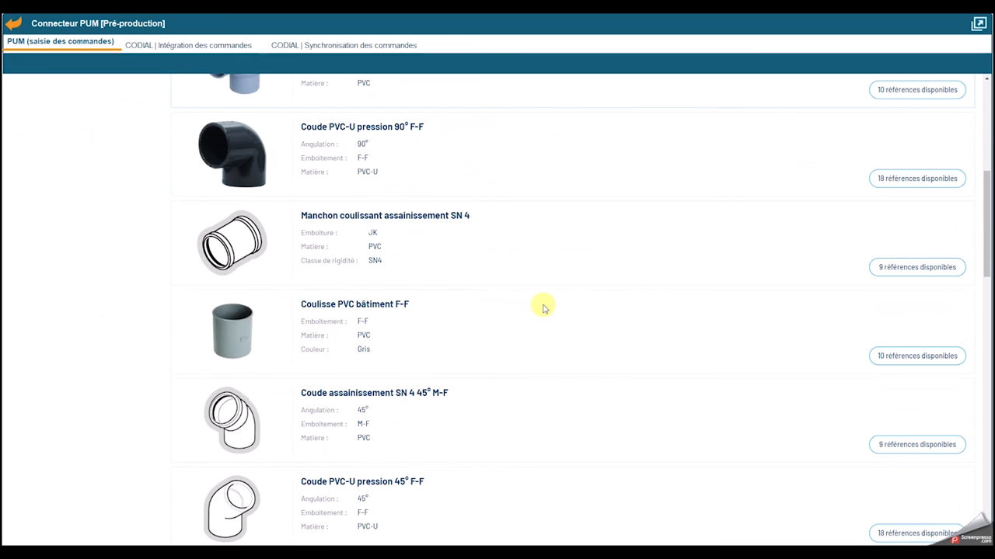
left_click(930, 357)
scroll(775, 324, "down", 2)
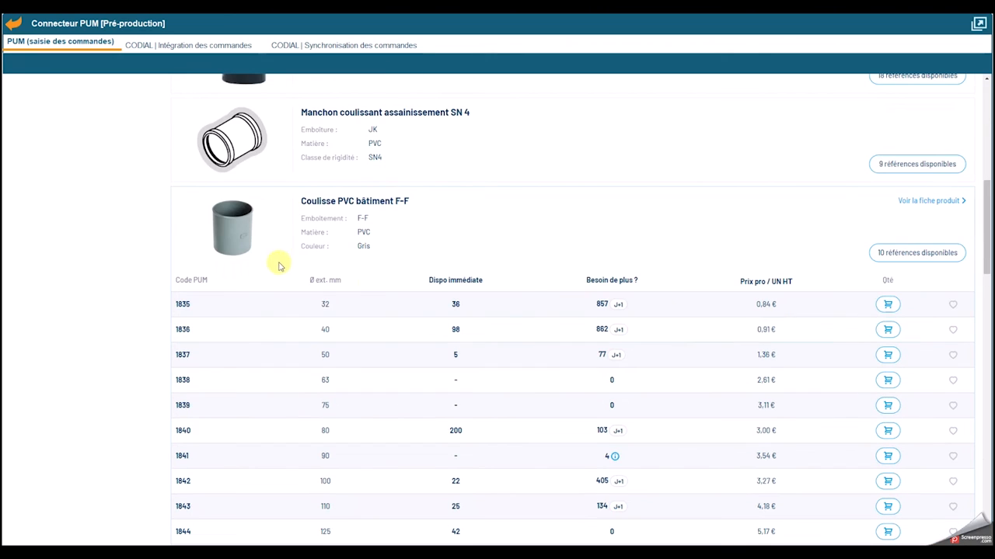
scroll(319, 325, "down", 2)
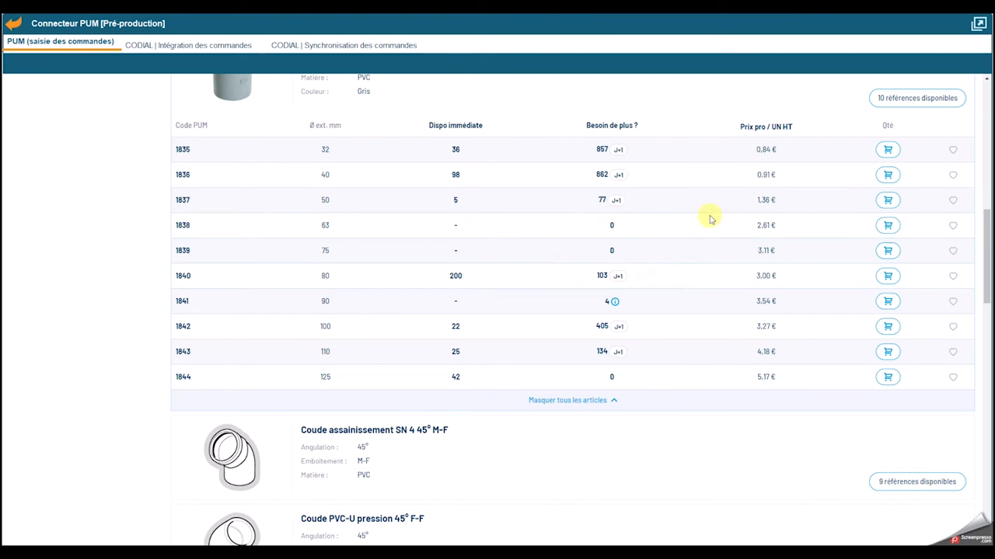
Step: Add 7 units of reference 1836, the 40 mm Coulisse PVC bâtiment F-F, to the basket
left_click(894, 178)
left_click(911, 176)
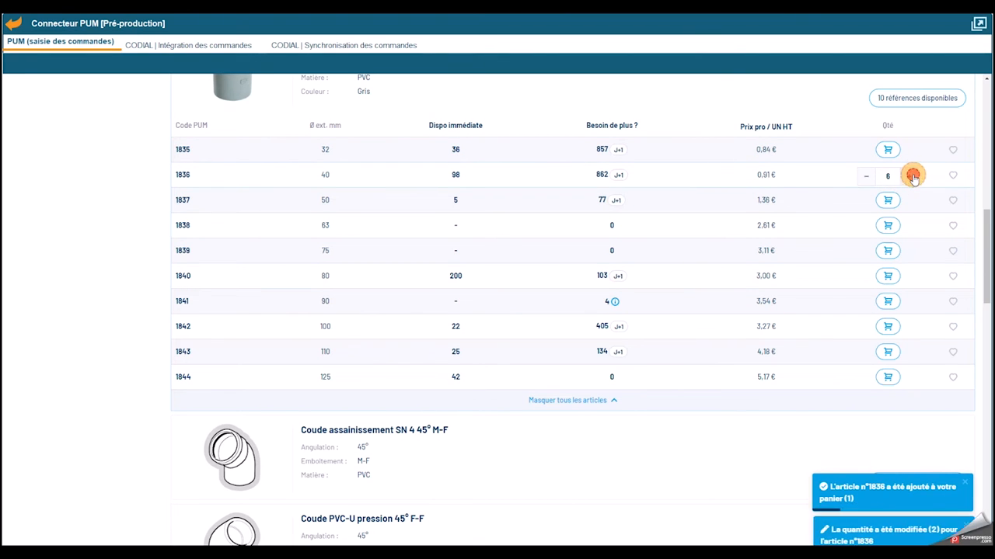
left_click(913, 177)
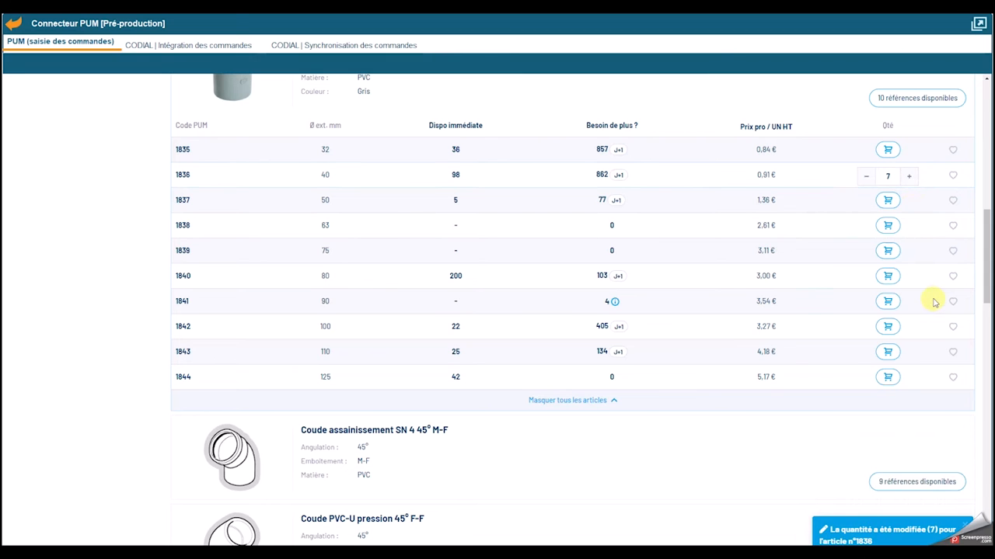
Step: Review the basket's contents and validate it, skipping the suggested additional products
scroll(933, 300, "up", 15)
left_click(951, 99)
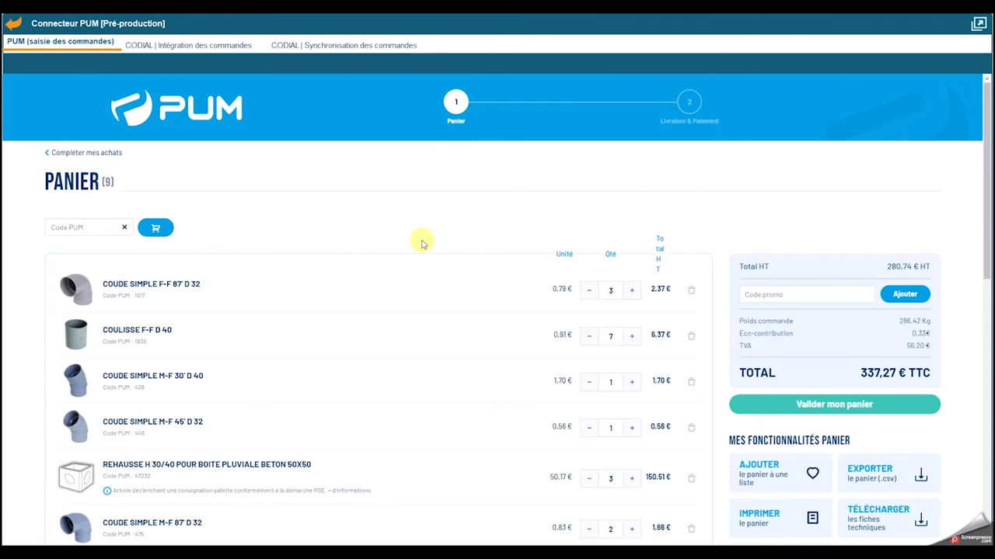
scroll(419, 242, "down", 3)
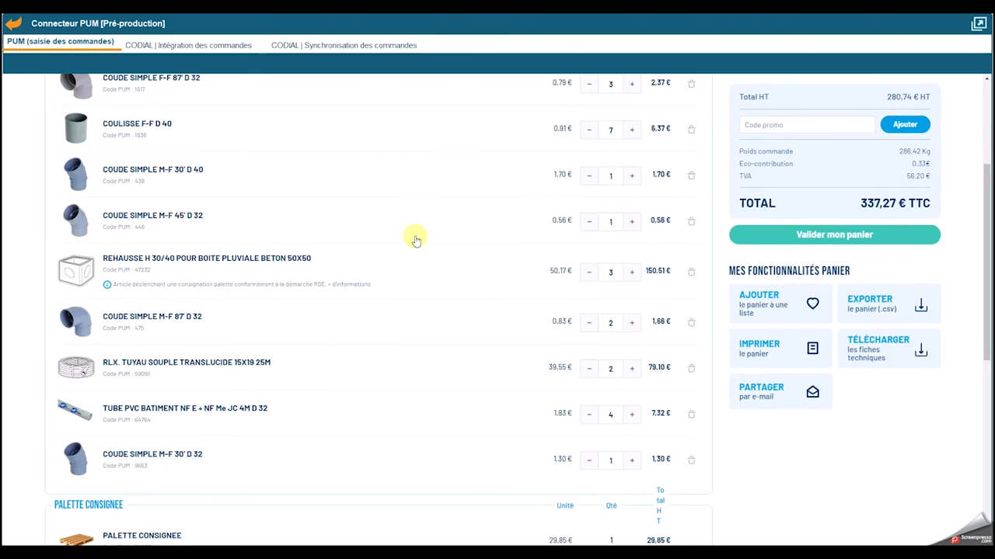
scroll(416, 241, "up", 3)
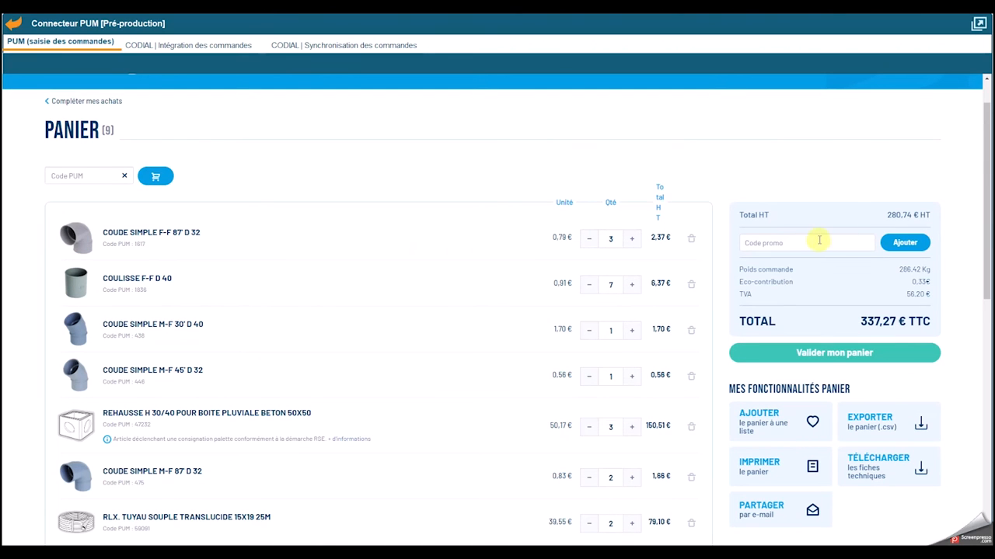
left_click(821, 356)
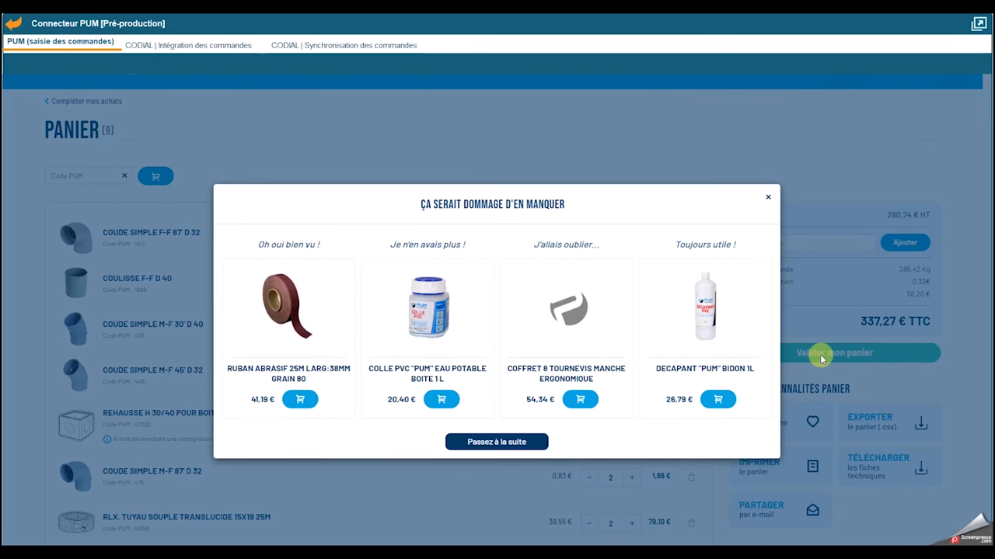
left_click(493, 442)
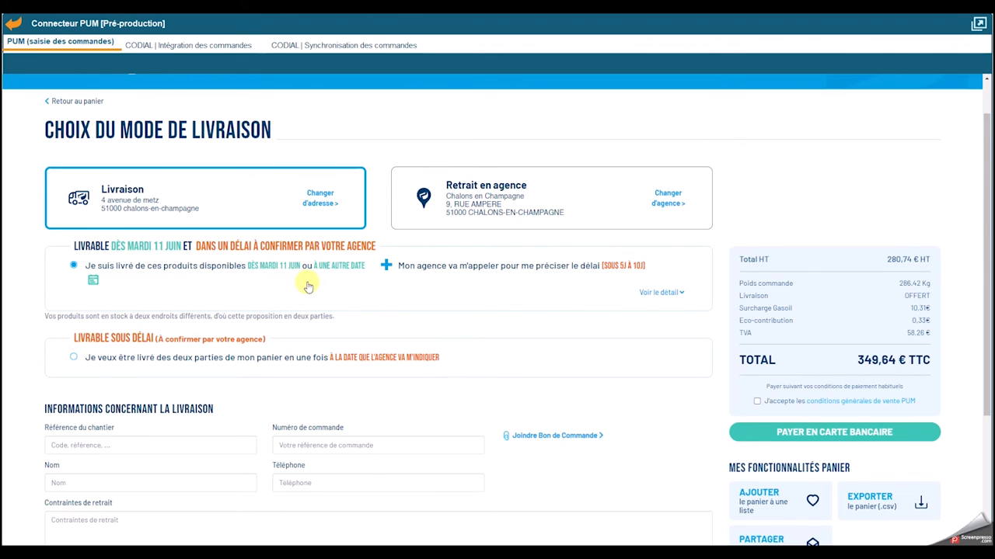
Step: Fill in the delivery information with the site reference, SAITEC as the name and "Avant 13h" as the pickup constraint
scroll(307, 286, "down", 1)
scroll(308, 287, "down", 2)
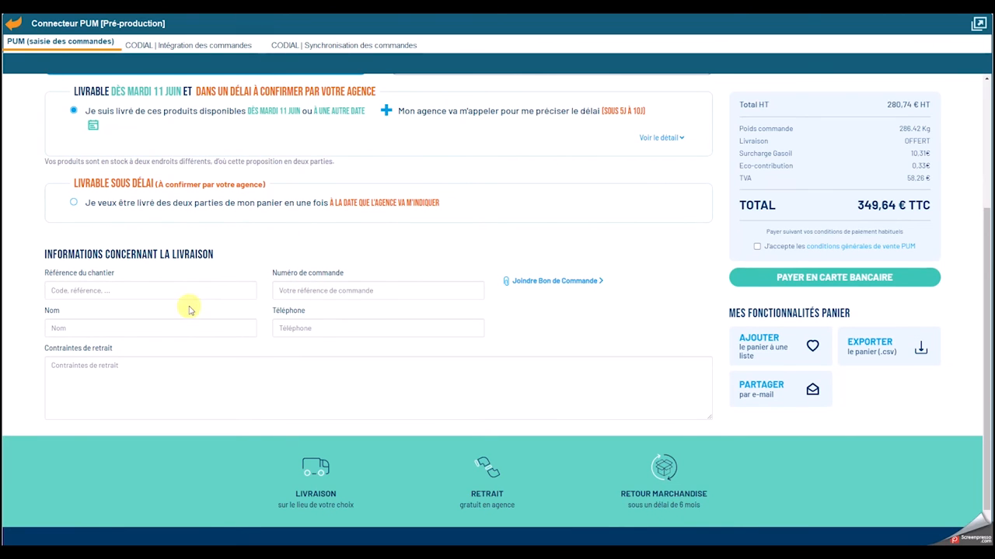
scroll(189, 288, "down", 1)
left_click(180, 239)
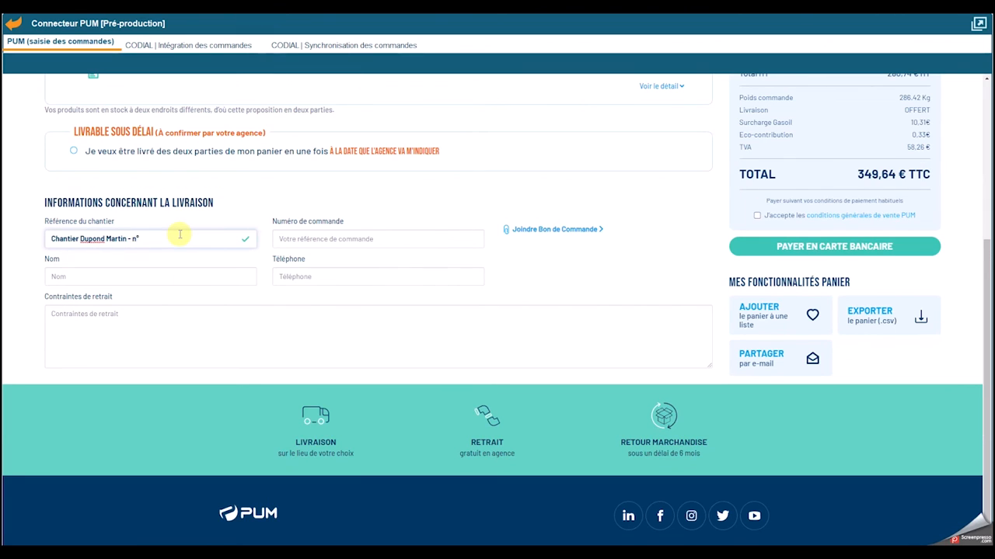
left_click(216, 276)
type("SAITEC")
key("Tab")
left_click(132, 318)
type("Avant 13h")
Step: Accept PUM's general terms of sale and proceed to payment by bank card
scroll(619, 315, "up", 3)
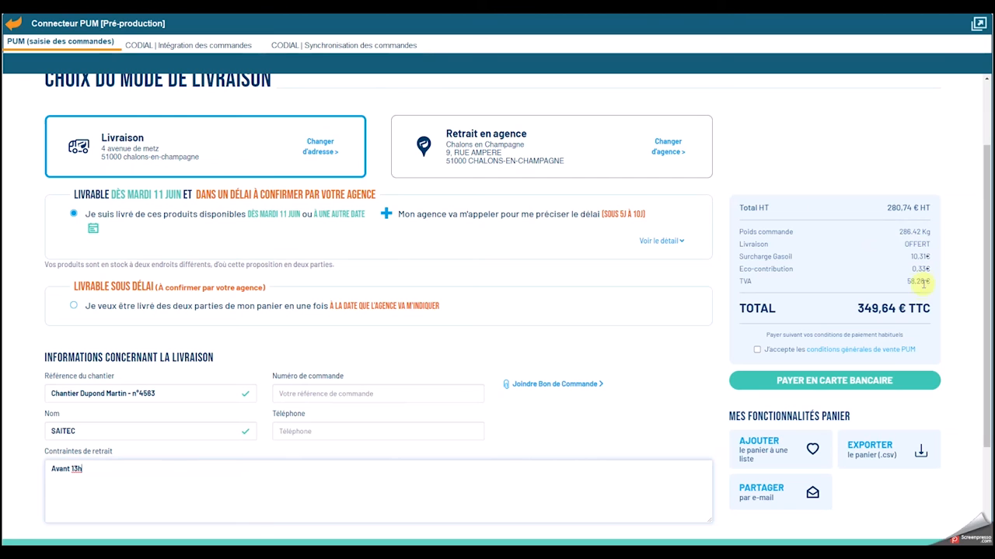
left_click(758, 350)
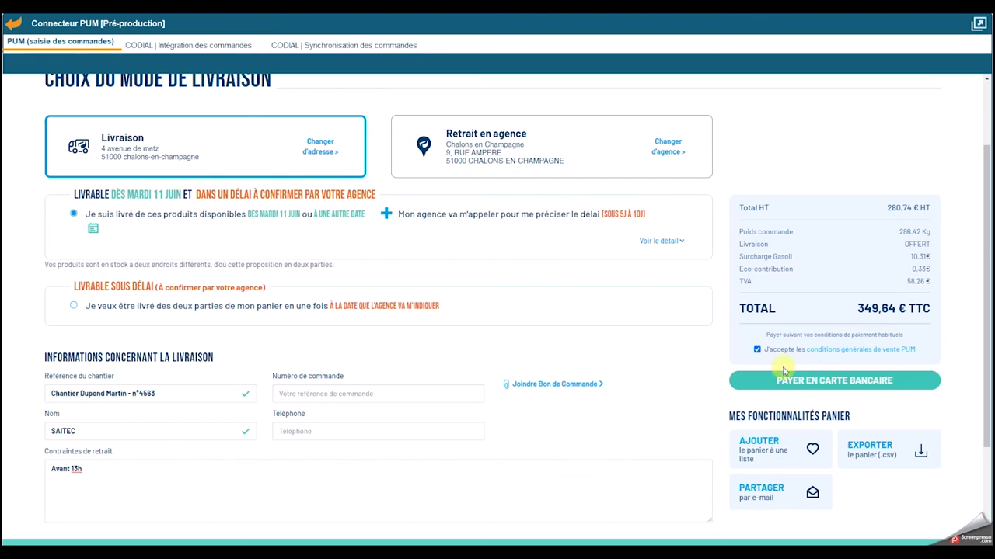
left_click(806, 386)
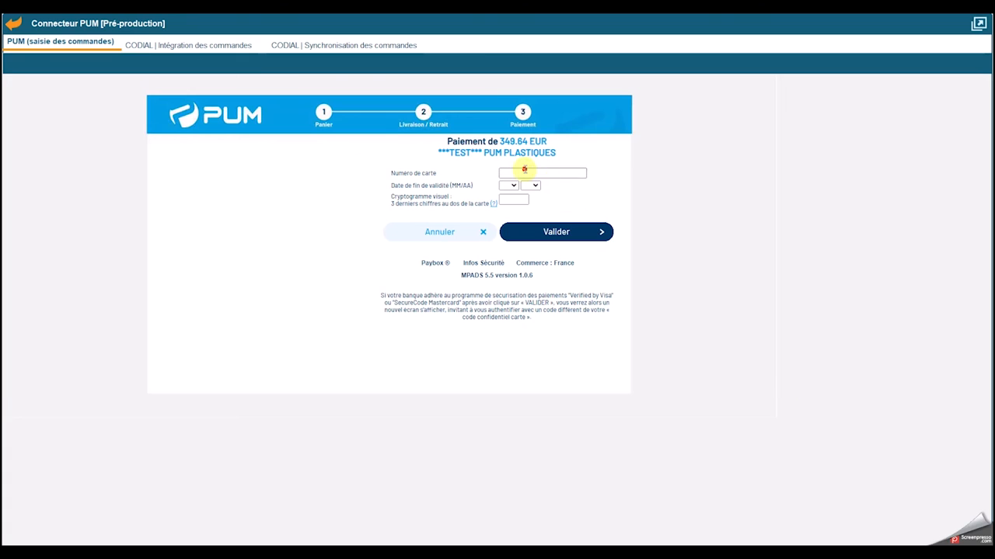
Step: Pay with Mastercard by entering the card number, expiry date and security code, and continue through the Verifone authentication simulation
left_click(524, 170)
key("ctrl+v")
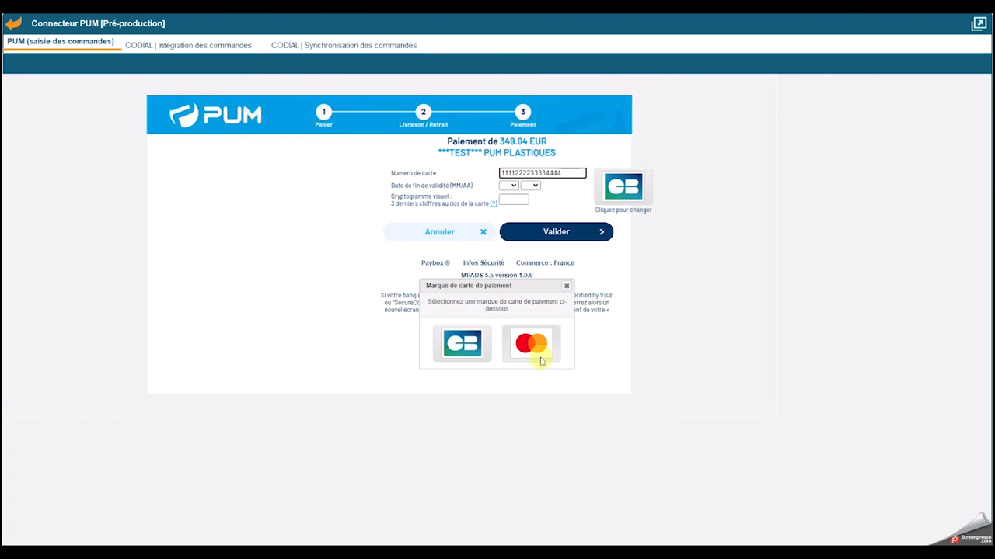
left_click(532, 344)
left_click(509, 186)
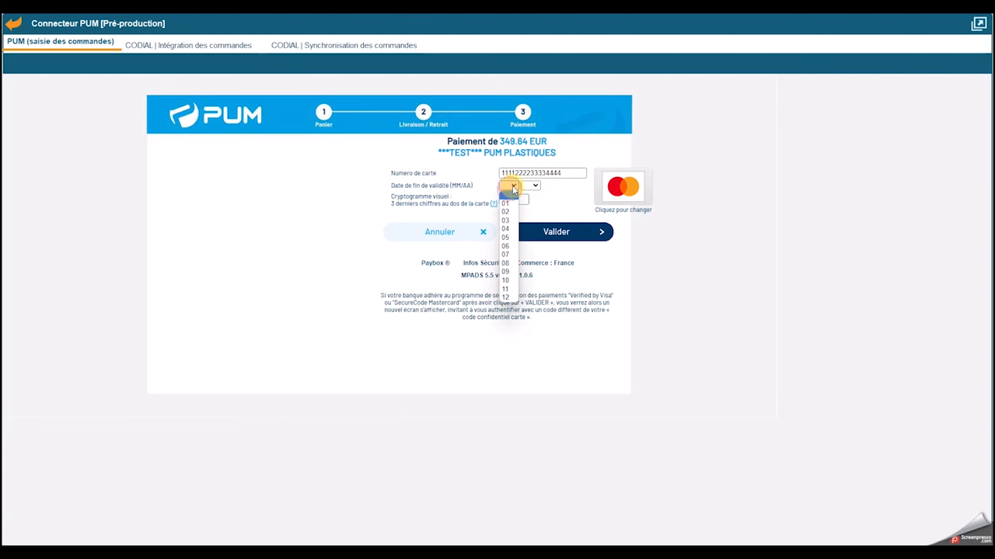
left_click(505, 220)
left_click(532, 185)
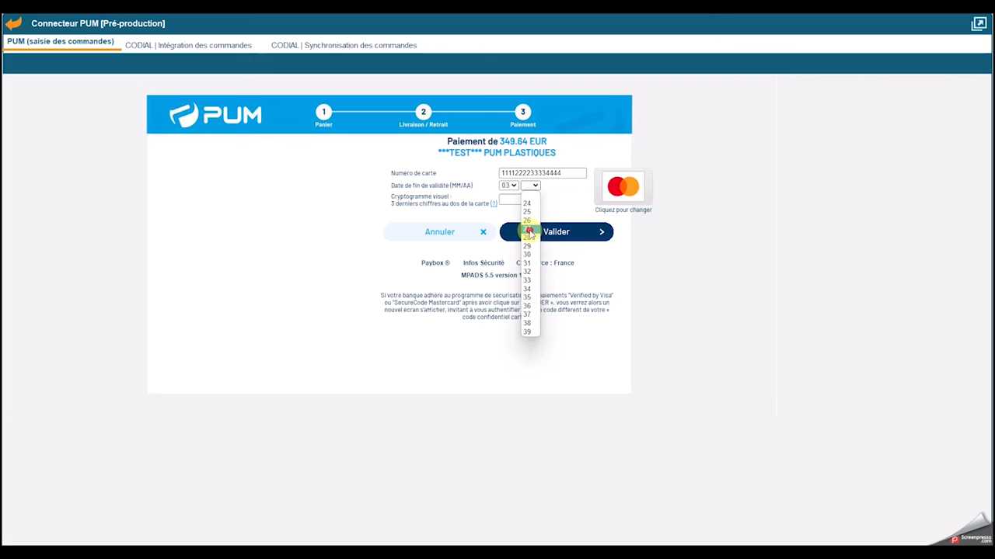
left_click(528, 228)
left_click(505, 200)
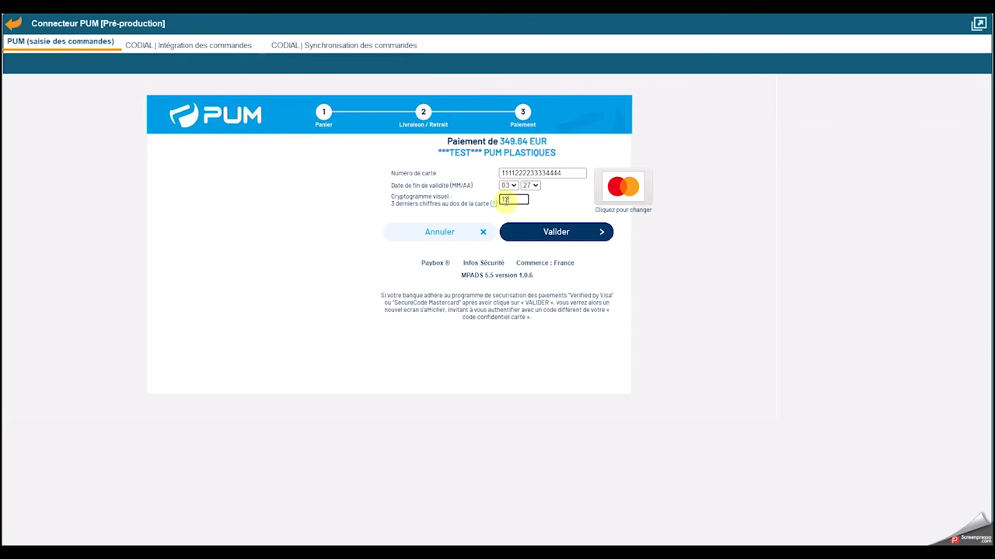
type("123")
left_click(564, 234)
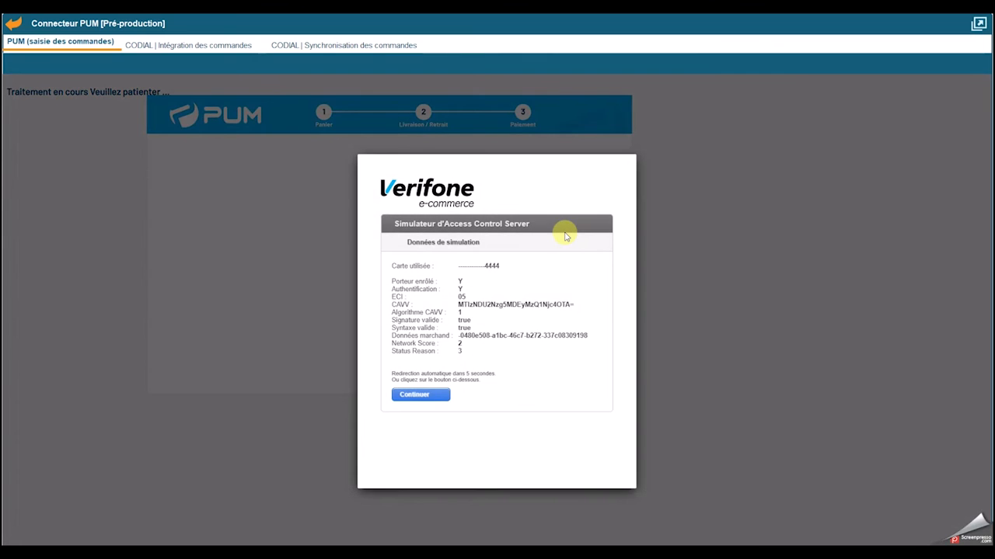
left_click(435, 397)
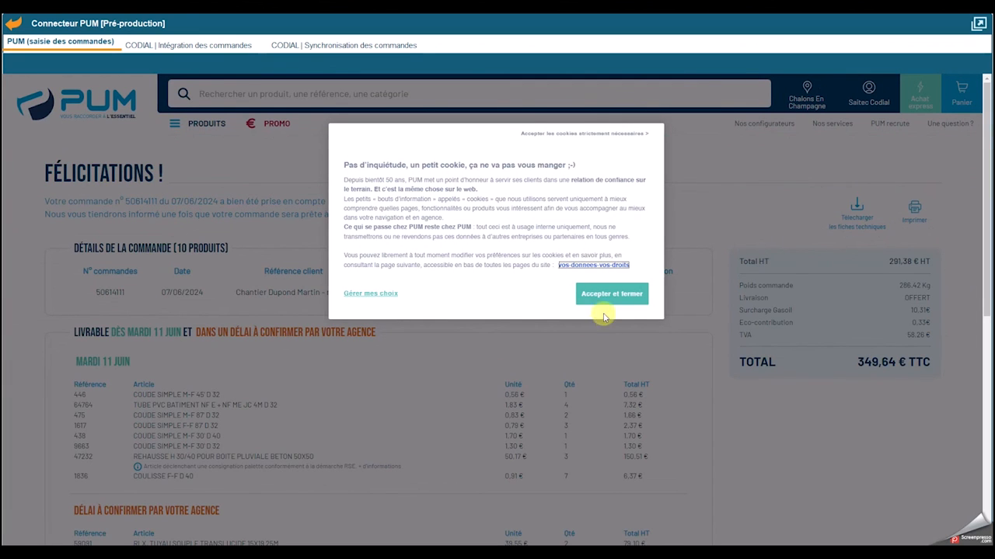
Step: Accept the site's cookies and review the confirmed order's details, delivery groups and article lines
left_click(621, 295)
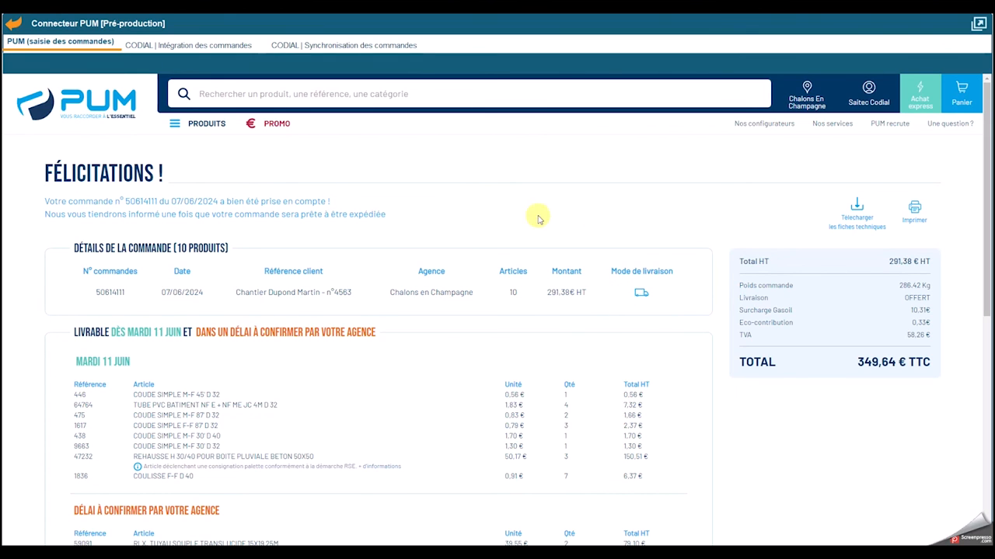
scroll(233, 246, "down", 2)
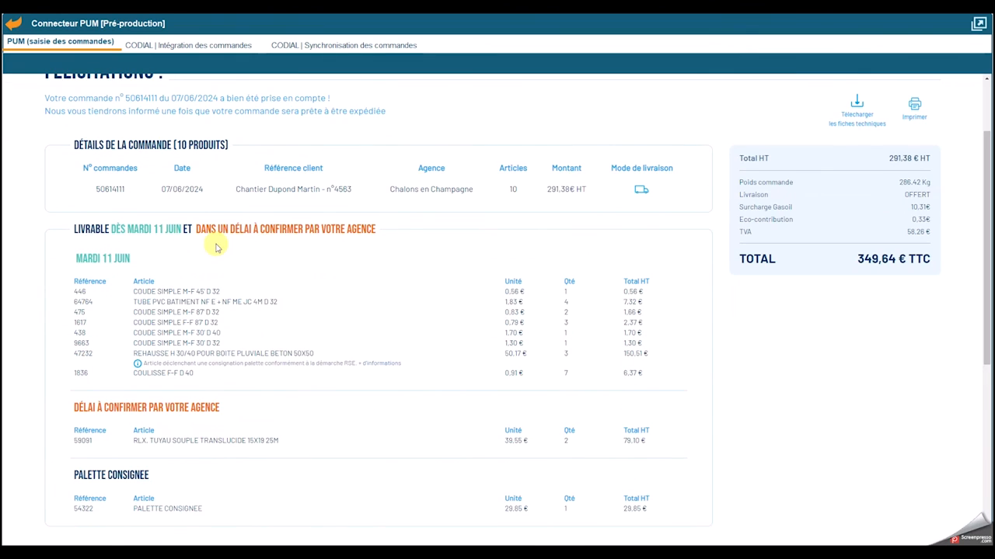
scroll(217, 247, "down", 3)
scroll(217, 247, "up", 4)
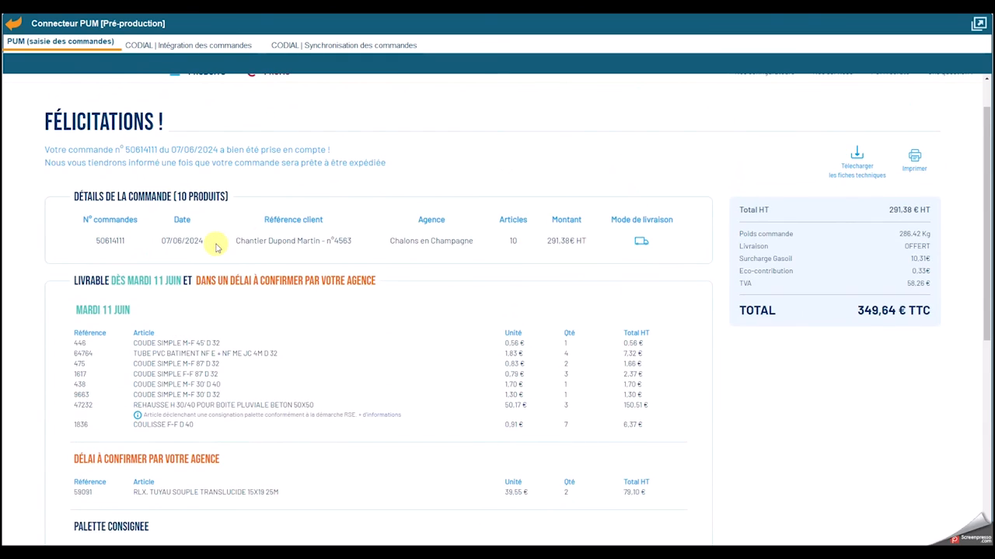
scroll(217, 247, "up", 1)
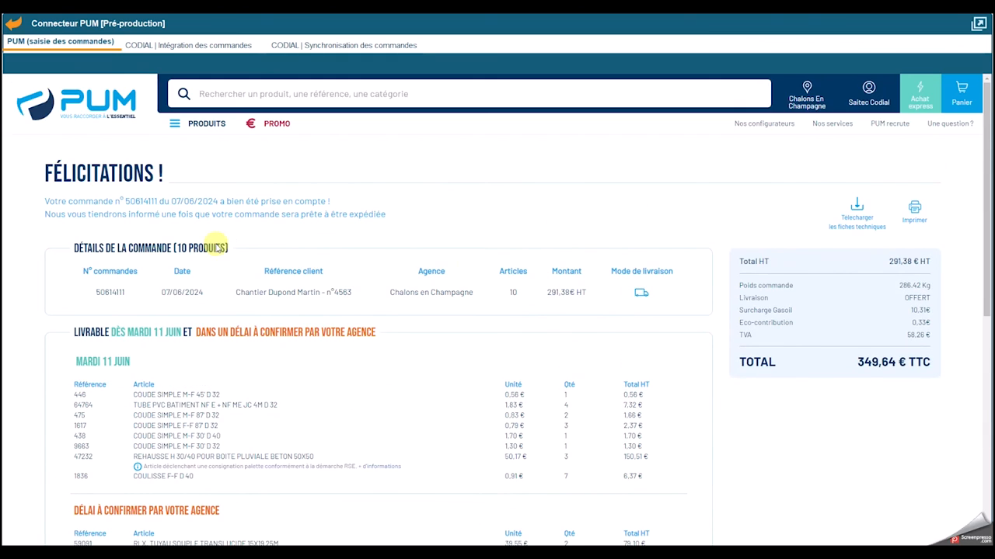
Step: Download the order's technical sheets as 2024_06_07_panier_fiches_techniques.zip into the Téléchargements folder
left_click(859, 223)
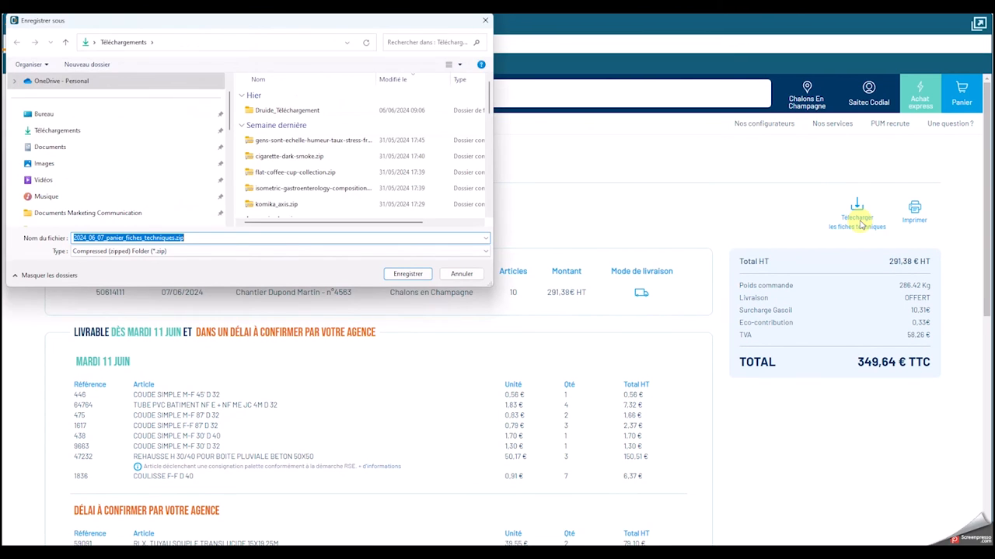
scroll(117, 165, "up", 1)
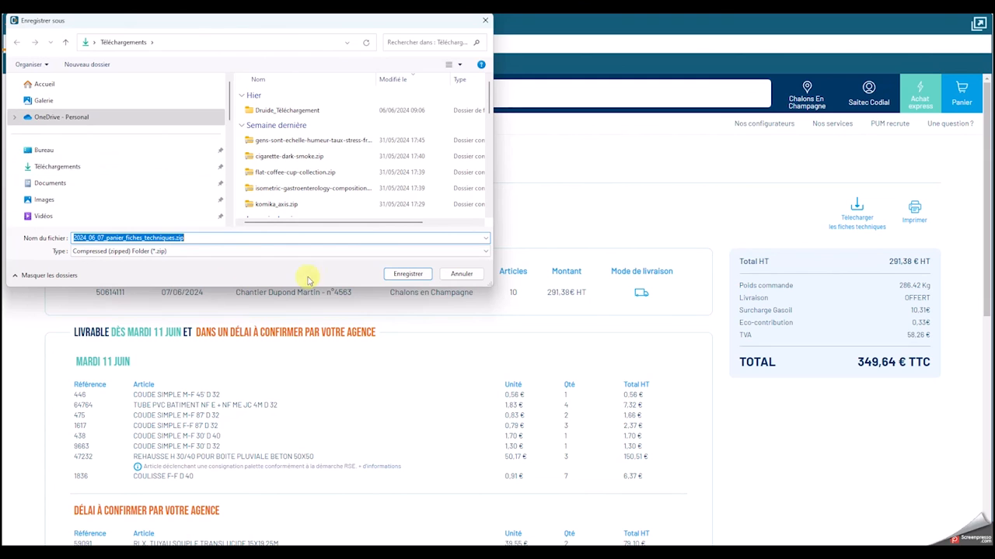
left_click(408, 273)
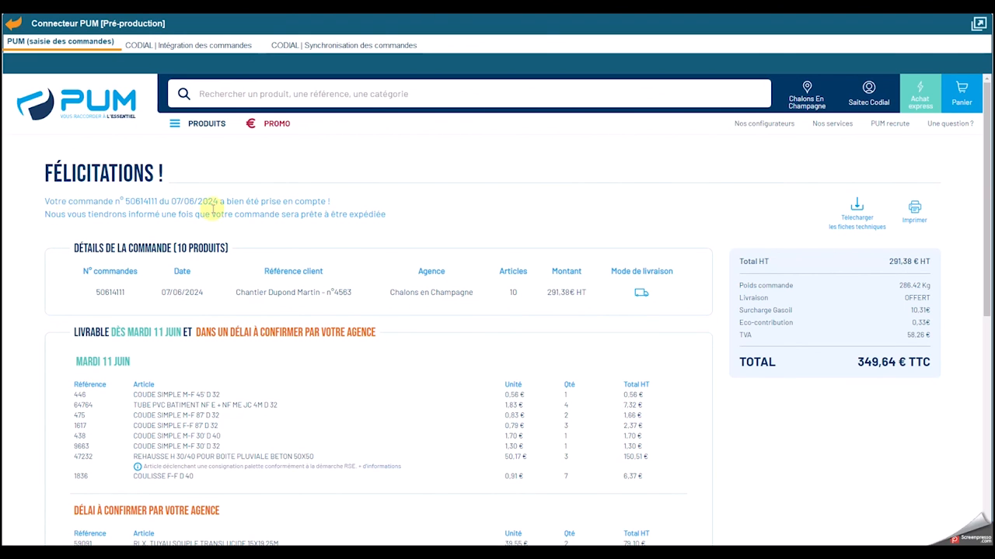
Step: Integrate the latest PUM order into CODIAL and confirm its import
left_click(180, 45)
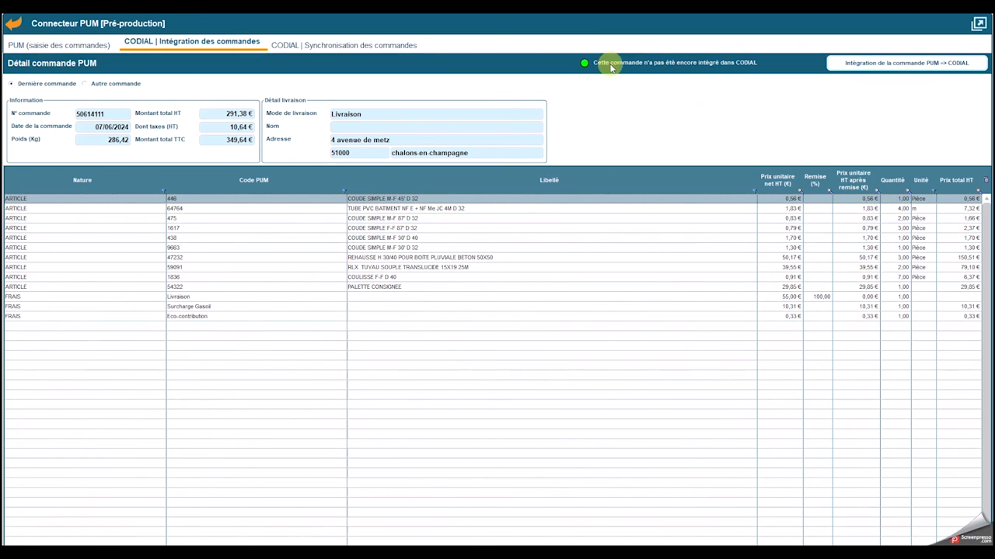
left_click(902, 70)
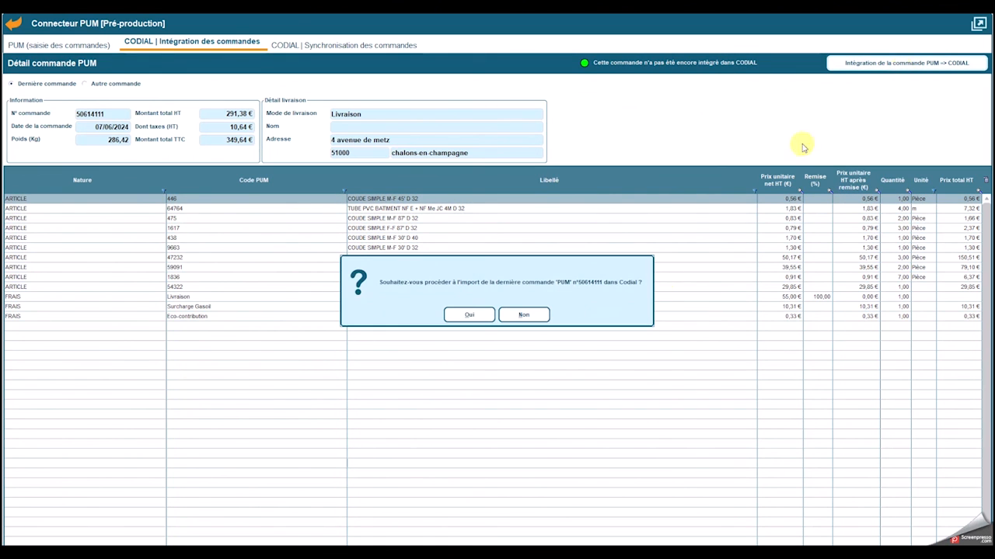
left_click(471, 316)
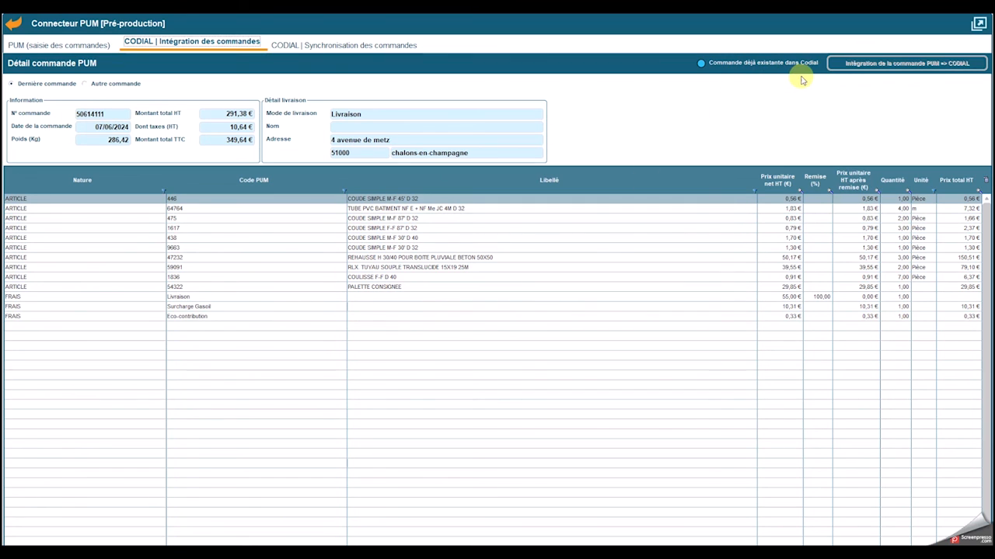
Step: Return to the supplier orders list and open the newly imported PUM order
left_click(12, 23)
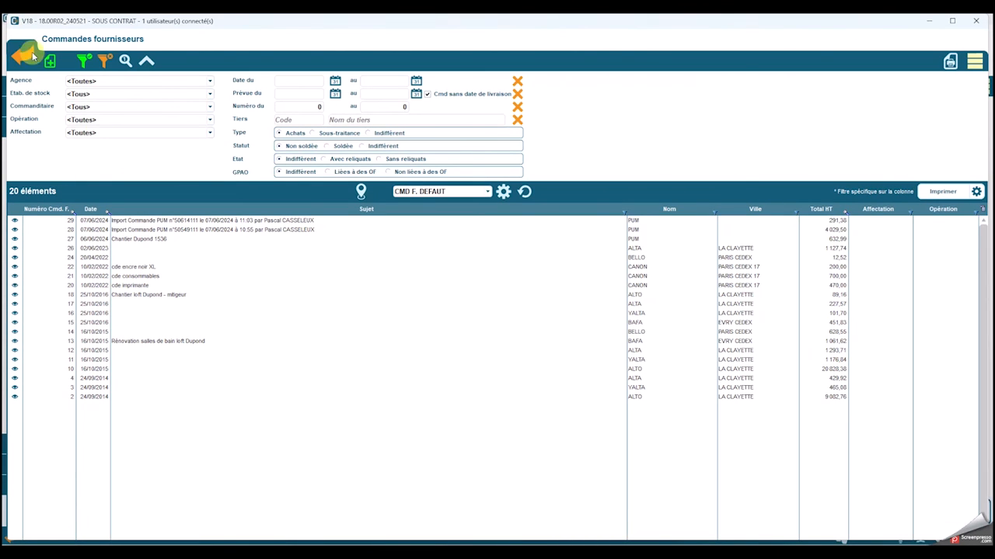
left_click(242, 223)
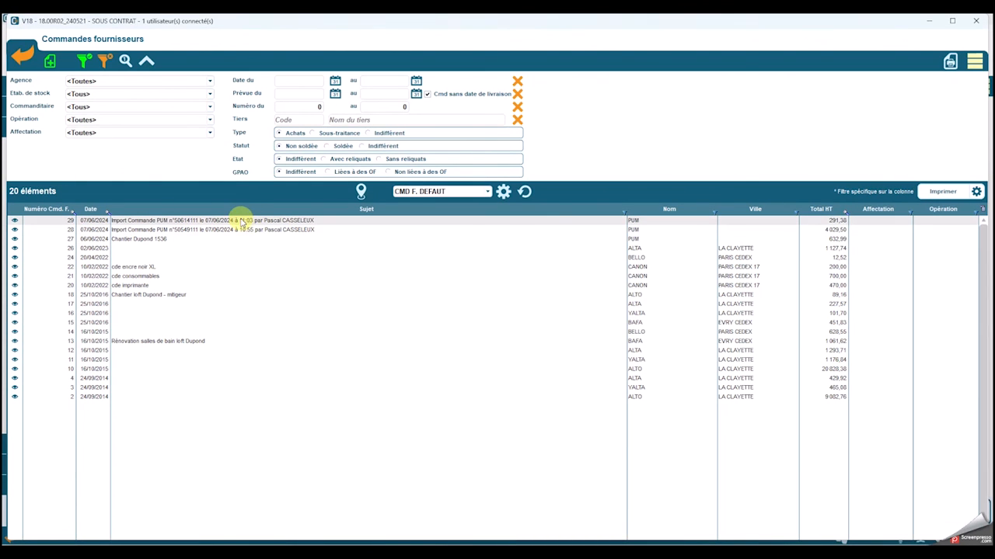
double_click(284, 222)
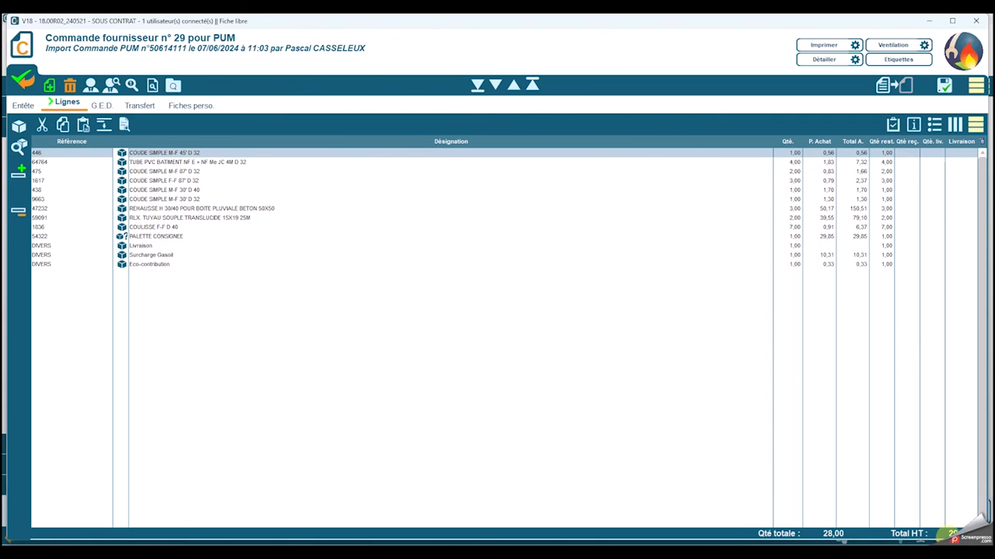
Step: Examine the main and complementary information in the imported order's header
left_click(23, 102)
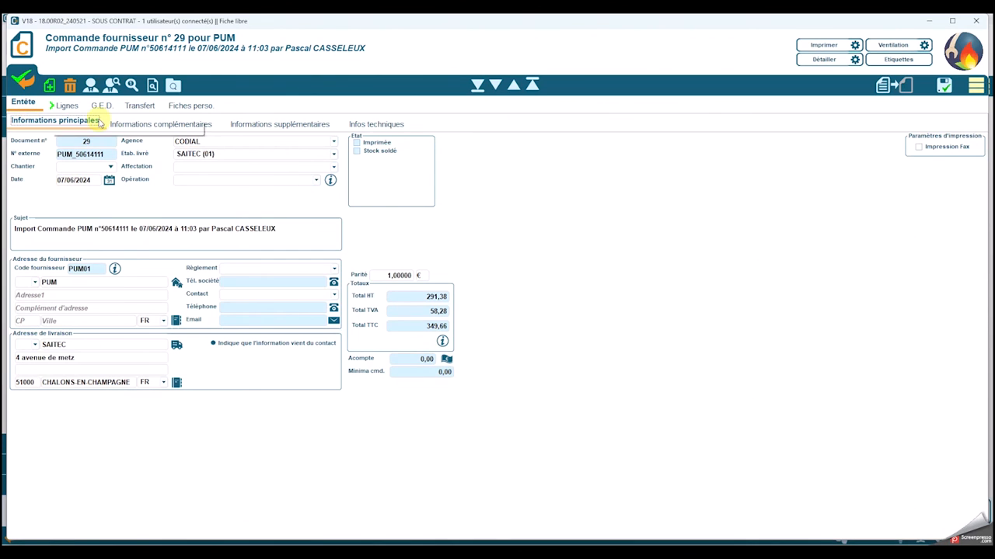
left_click(183, 129)
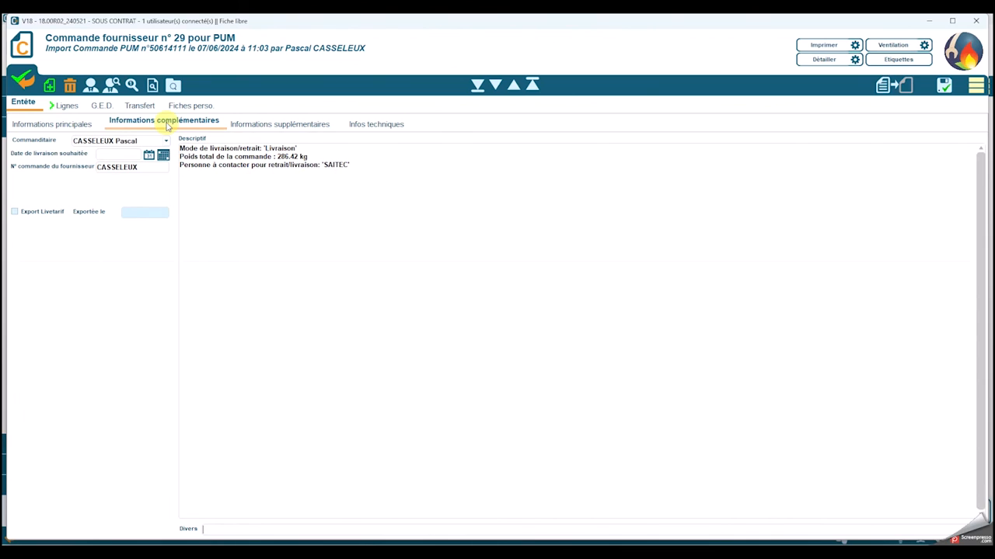
left_click(33, 125)
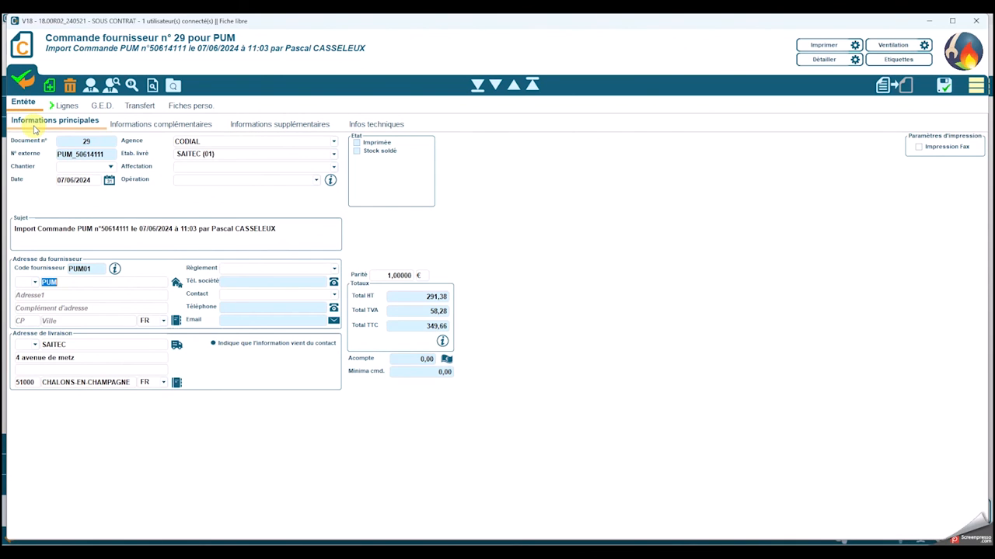